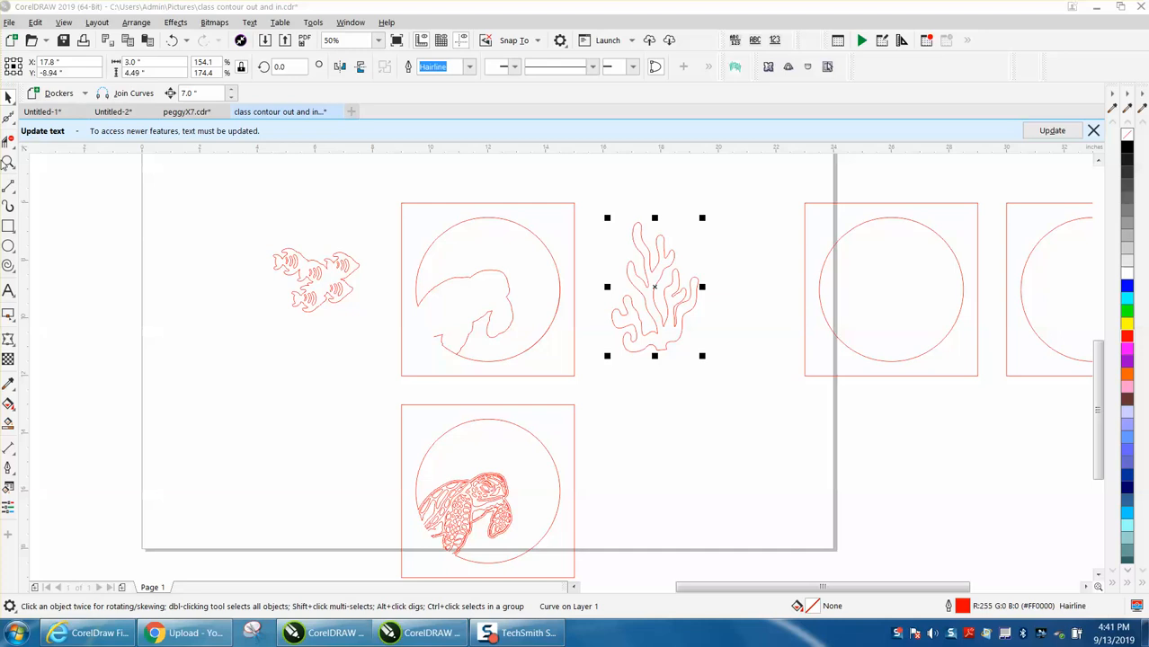
# Examine the photo of the finished layered turtle cutout and the detailed turtle drawing in the lower frame
pyautogui.rightClick(593, 415)
pyautogui.rightClick(746, 295)
pyautogui.moveTo(793, 206); pyautogui.dragTo(890, 271)
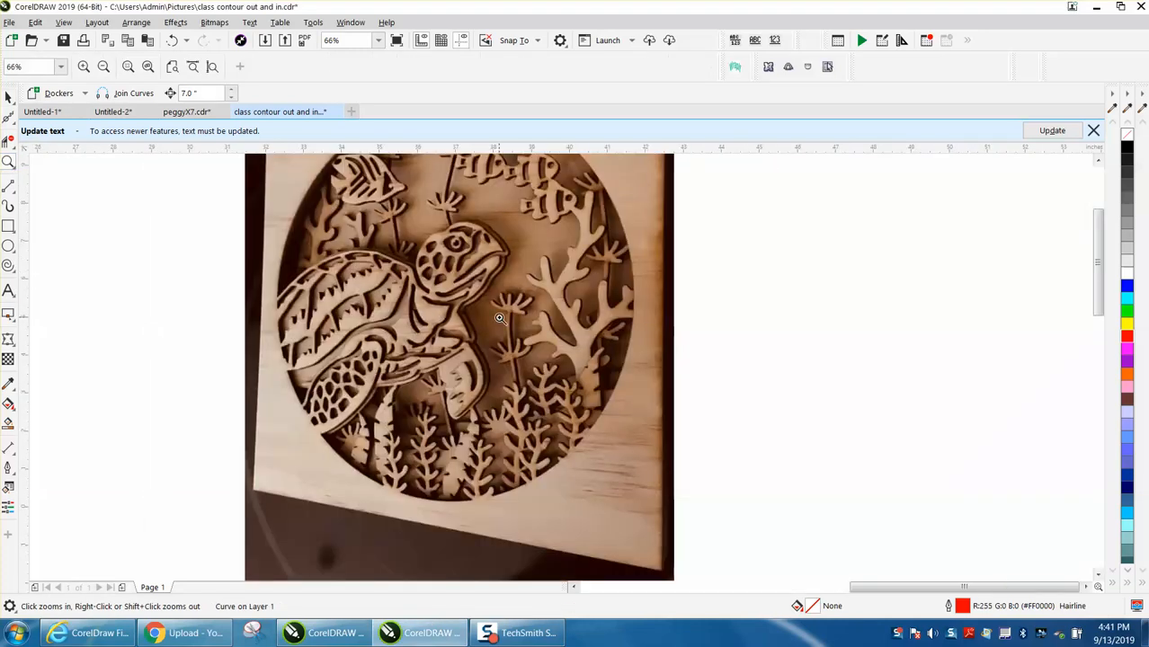
pyautogui.rightClick(527, 387)
pyautogui.rightClick(521, 403)
pyautogui.rightClick(555, 405)
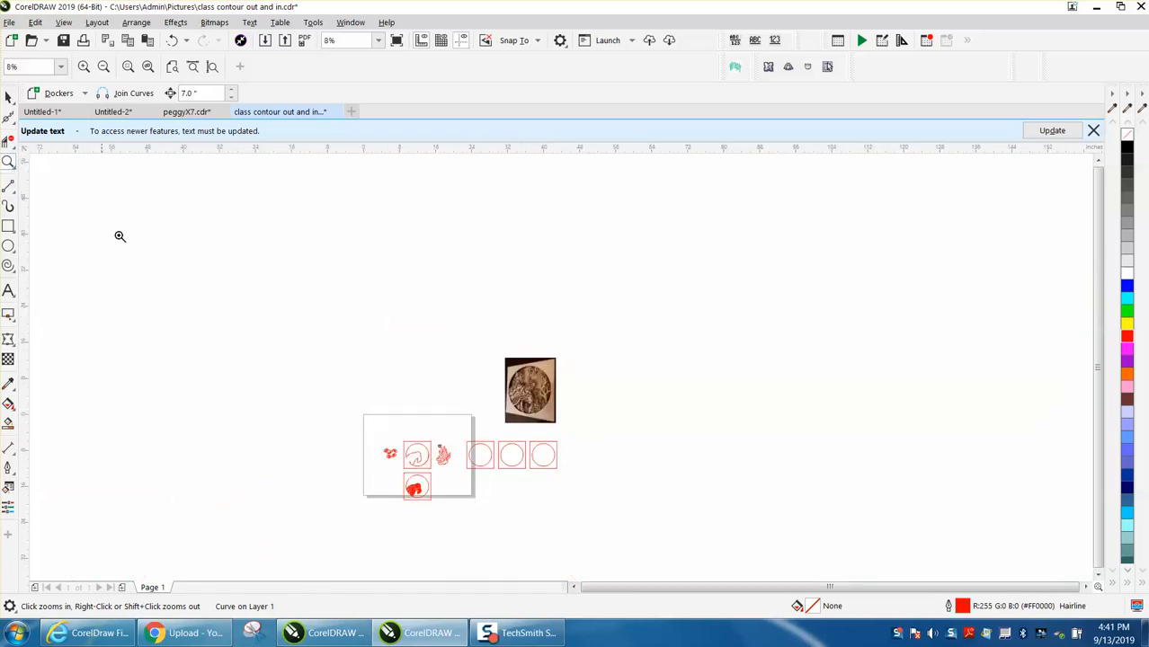
pyautogui.moveTo(385, 435); pyautogui.dragTo(587, 520)
pyautogui.moveTo(137, 393); pyautogui.dragTo(327, 464)
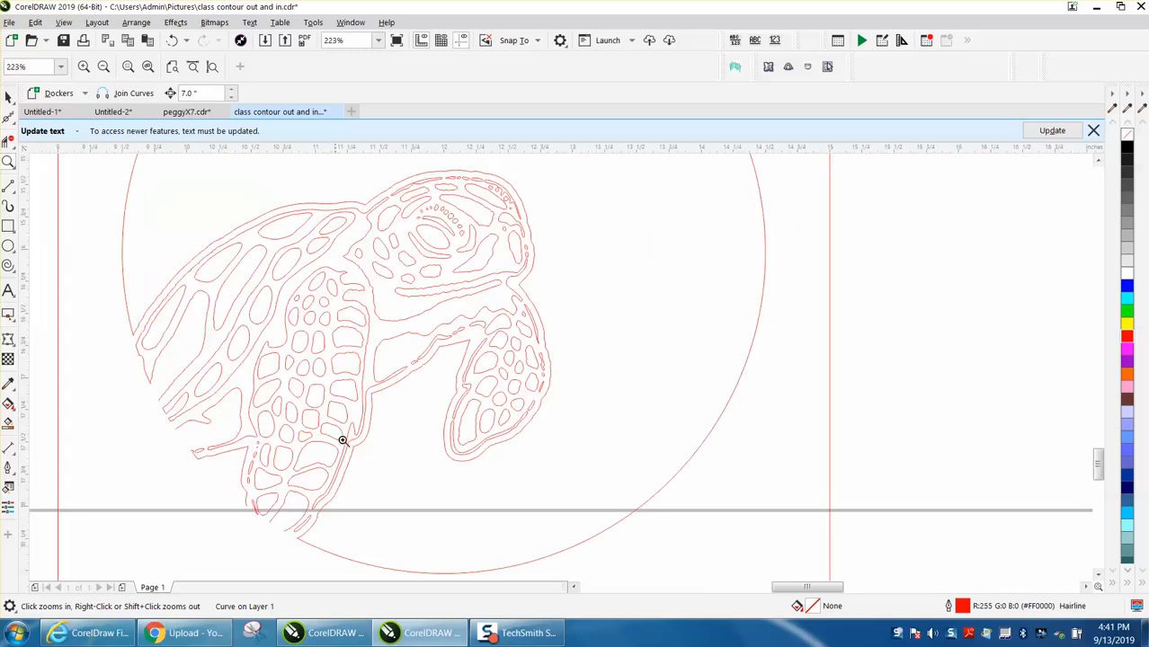
pyautogui.scroll(-2, 369, 403)
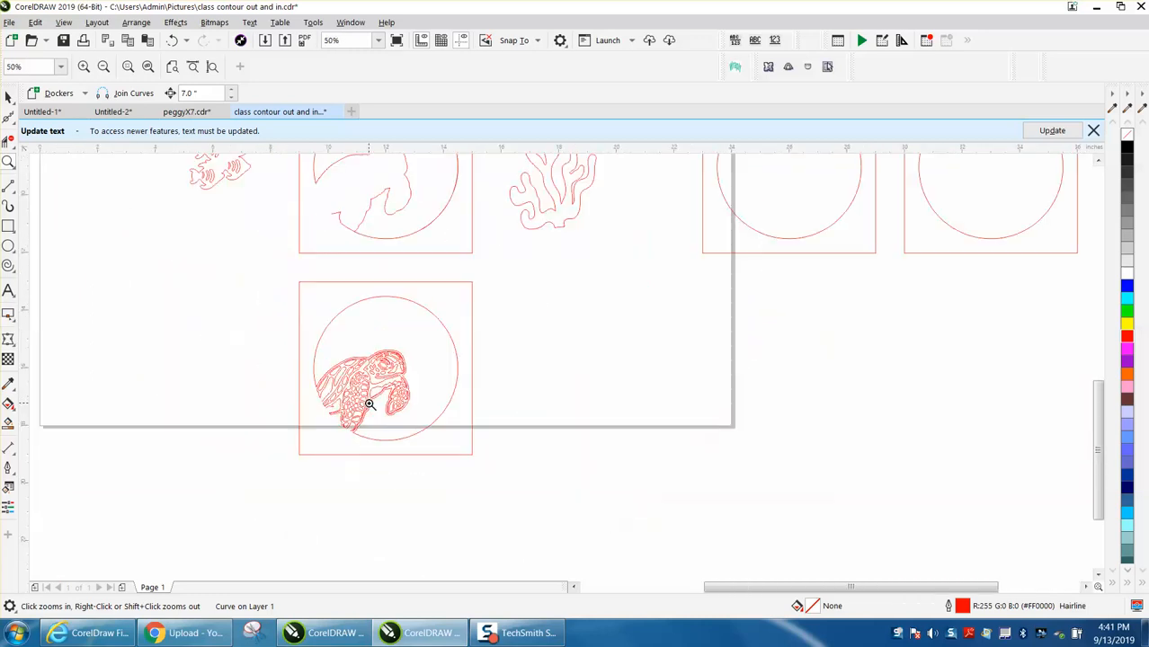
pyautogui.scroll(-1, 380, 396)
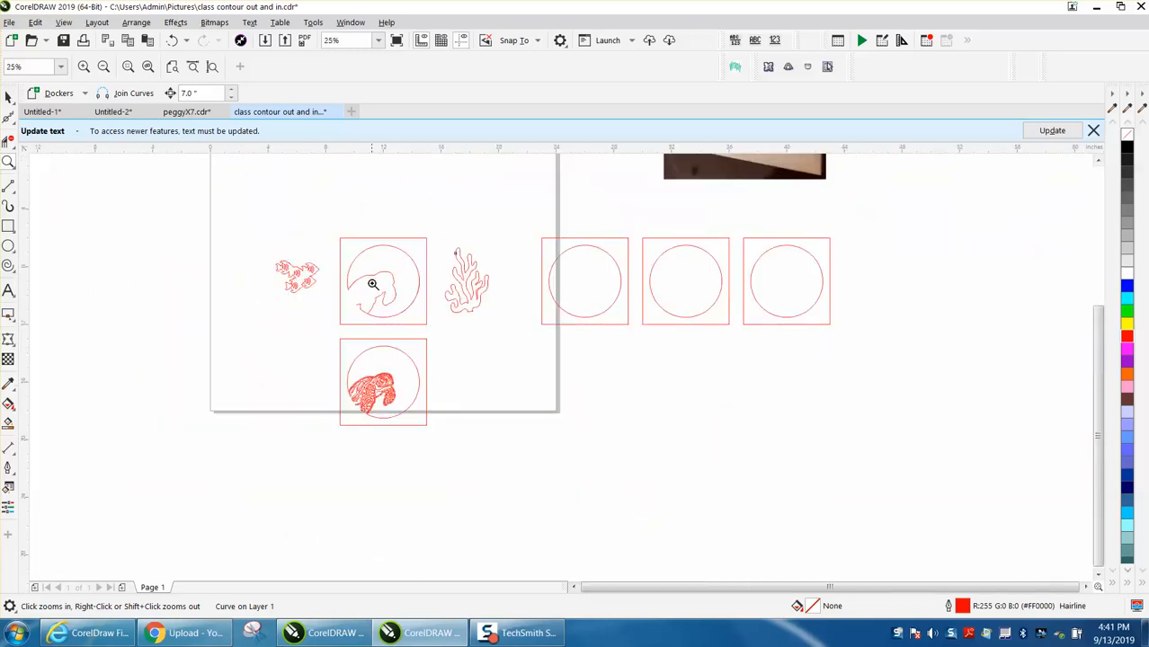
# Move the coral outline over the turtle silhouette in the upper circle, centred at about X 13.22", Y -8.94"
pyautogui.moveTo(300, 224); pyautogui.dragTo(563, 349)
pyautogui.click(8, 97)
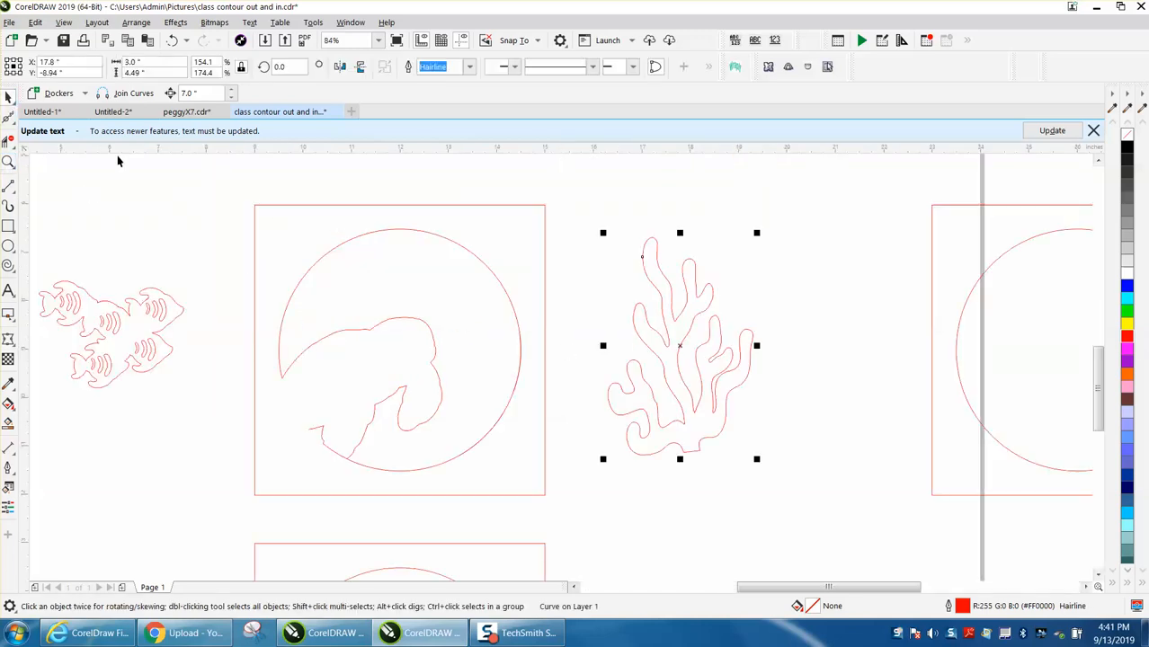
pyautogui.moveTo(681, 347); pyautogui.dragTo(462, 347)
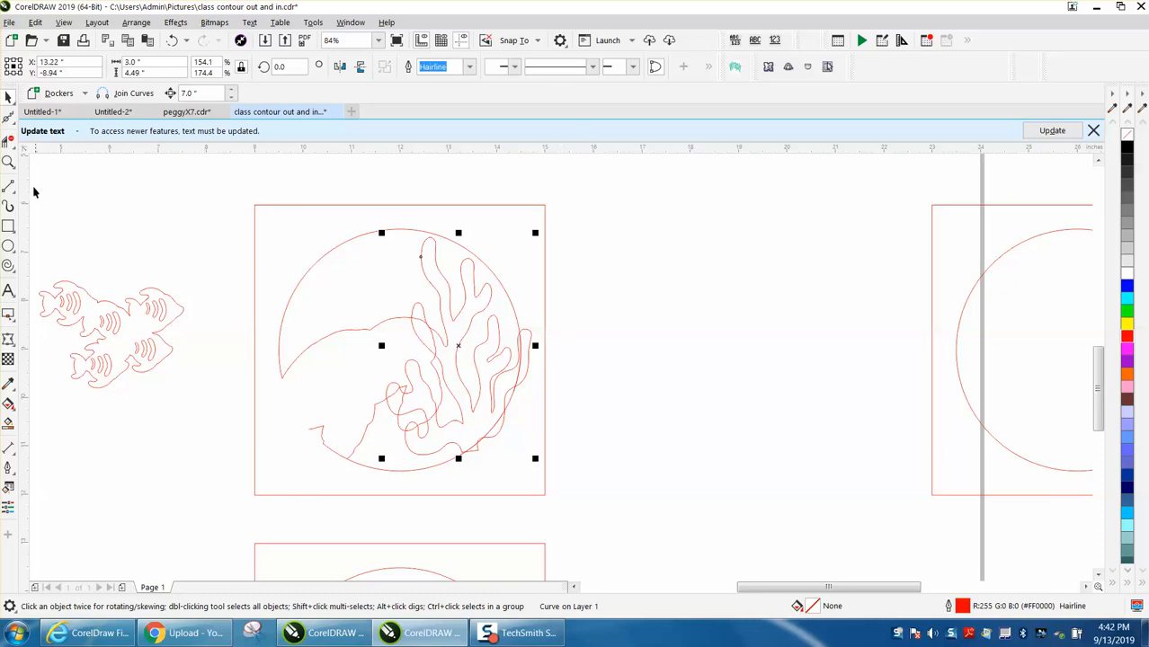
# Delete the coral segments sticking out of the circle and the circle's arc across the coral with Virtual Segment Delete
pyautogui.click(8, 162)
pyautogui.moveTo(290, 234); pyautogui.dragTo(678, 516)
pyautogui.click(9, 141)
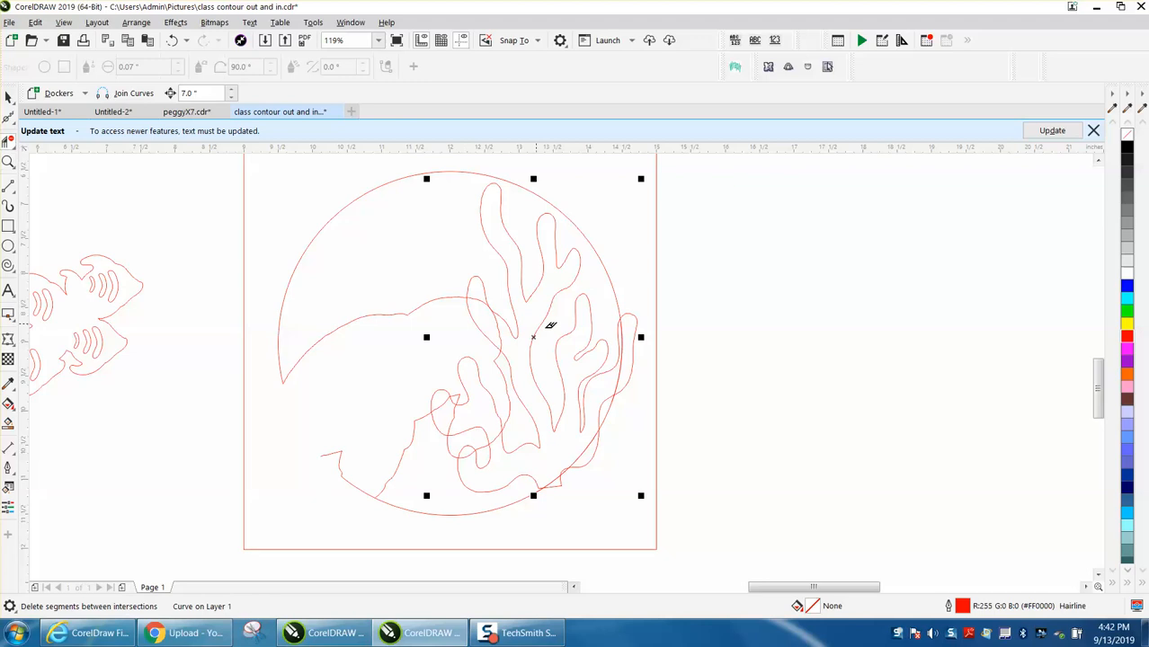
pyautogui.click(639, 341)
pyautogui.click(621, 371)
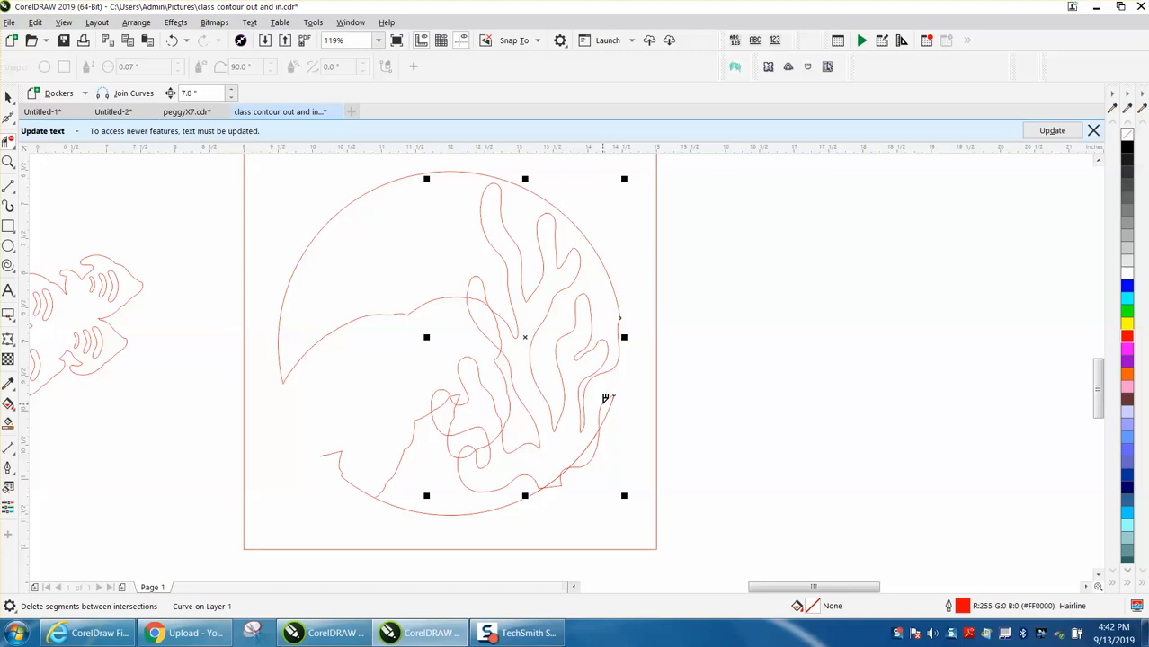
pyautogui.click(611, 406)
pyautogui.click(612, 399)
pyautogui.click(596, 449)
pyautogui.click(561, 476)
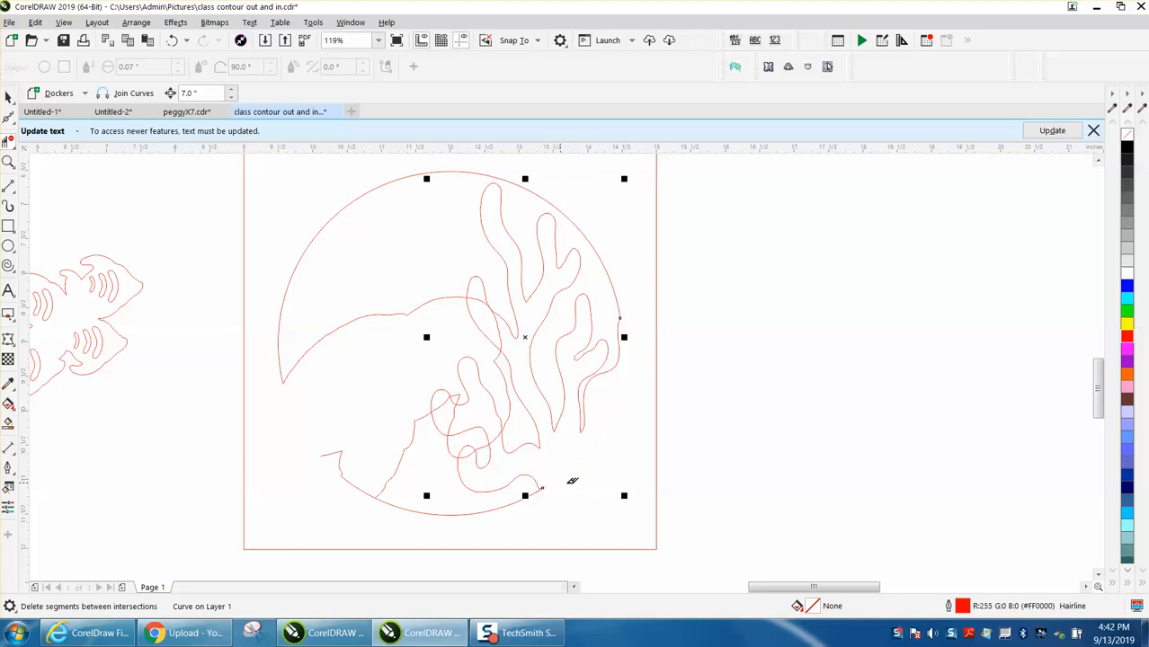
pyautogui.click(544, 484)
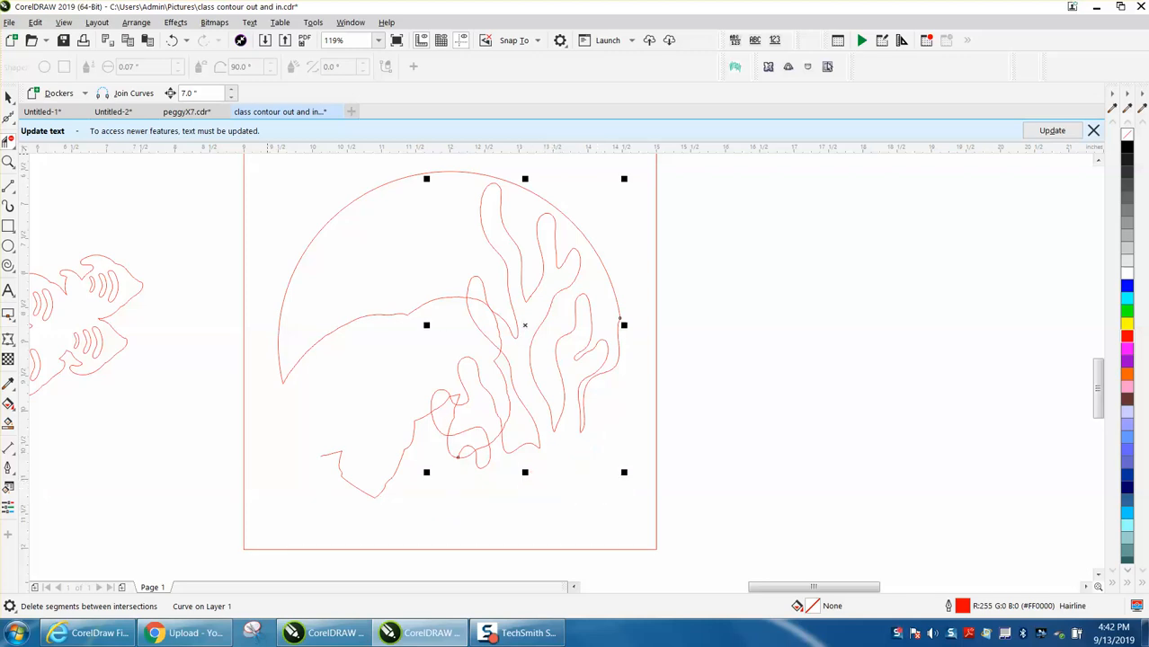
pyautogui.click(172, 40)
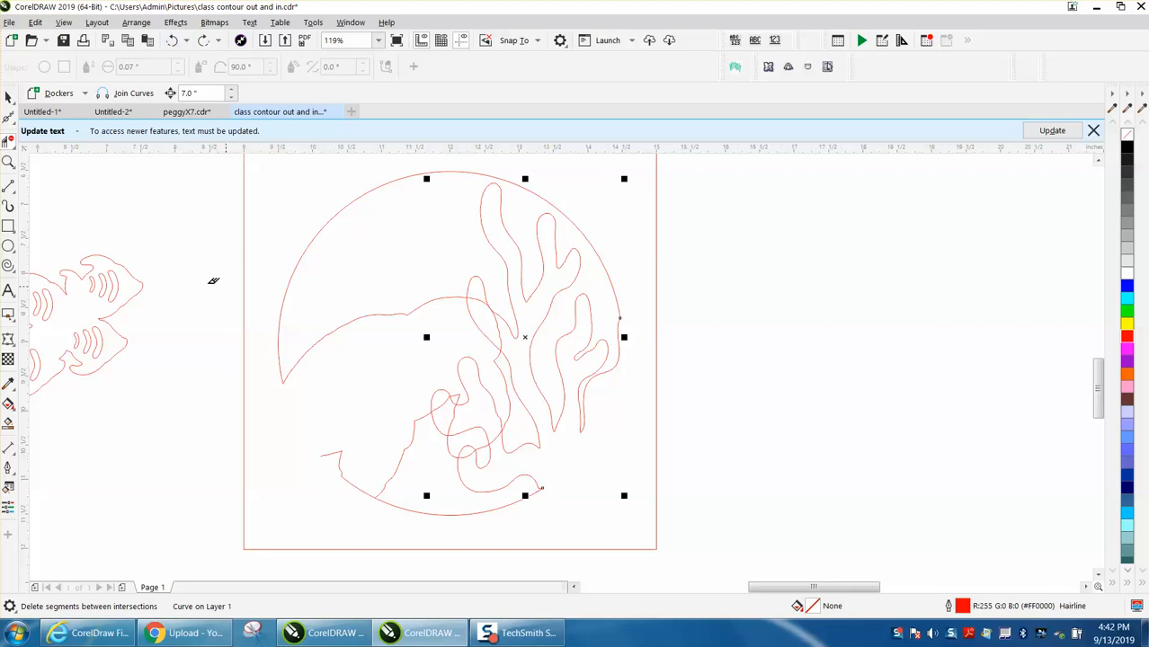
# Delete the coral segments that overlap the turtle's front flipper and head with Virtual Segment Delete
pyautogui.click(8, 162)
pyautogui.moveTo(526, 437); pyautogui.dragTo(607, 519)
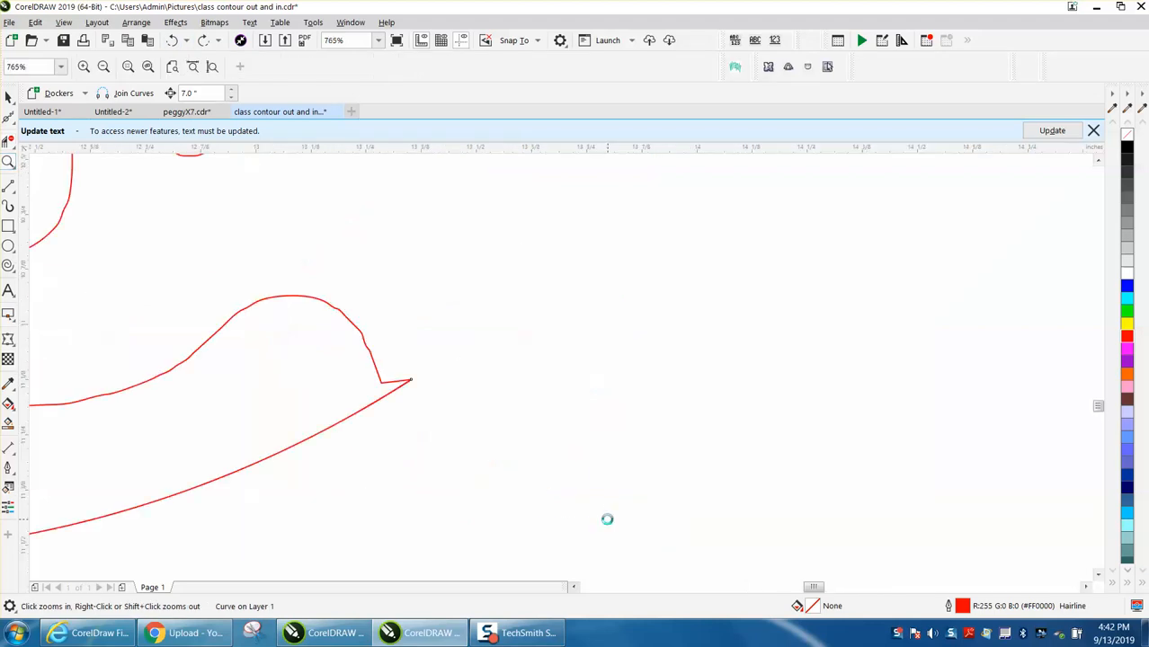
pyautogui.rightClick(496, 405)
pyautogui.rightClick(500, 402)
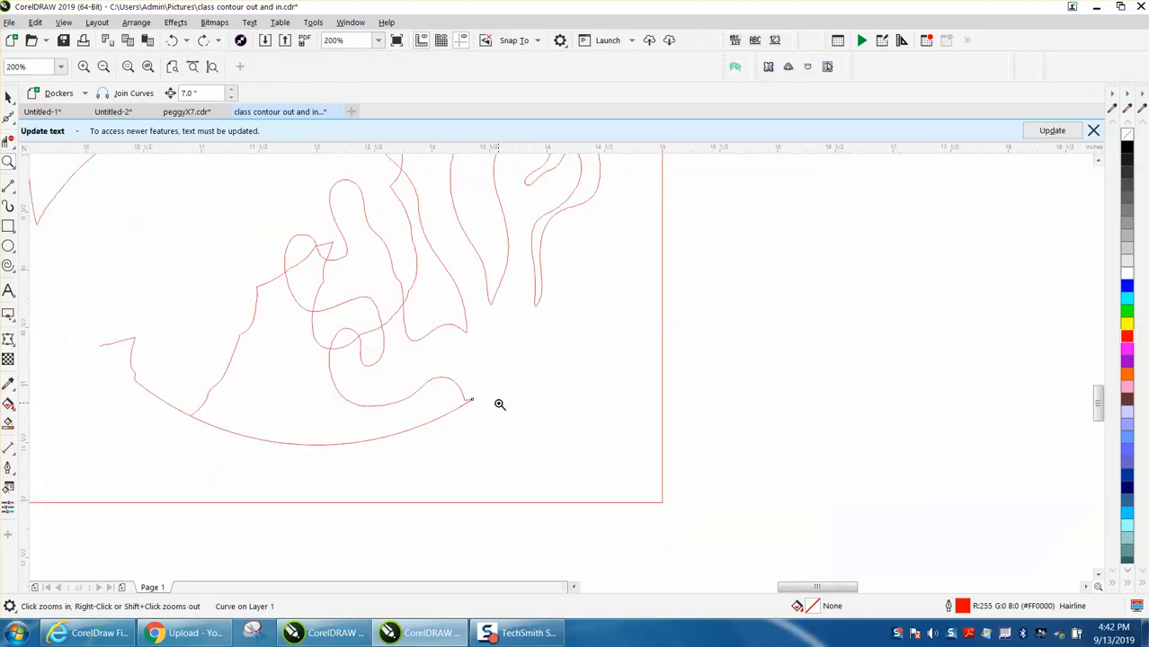
pyautogui.rightClick(411, 390)
pyautogui.rightClick(411, 379)
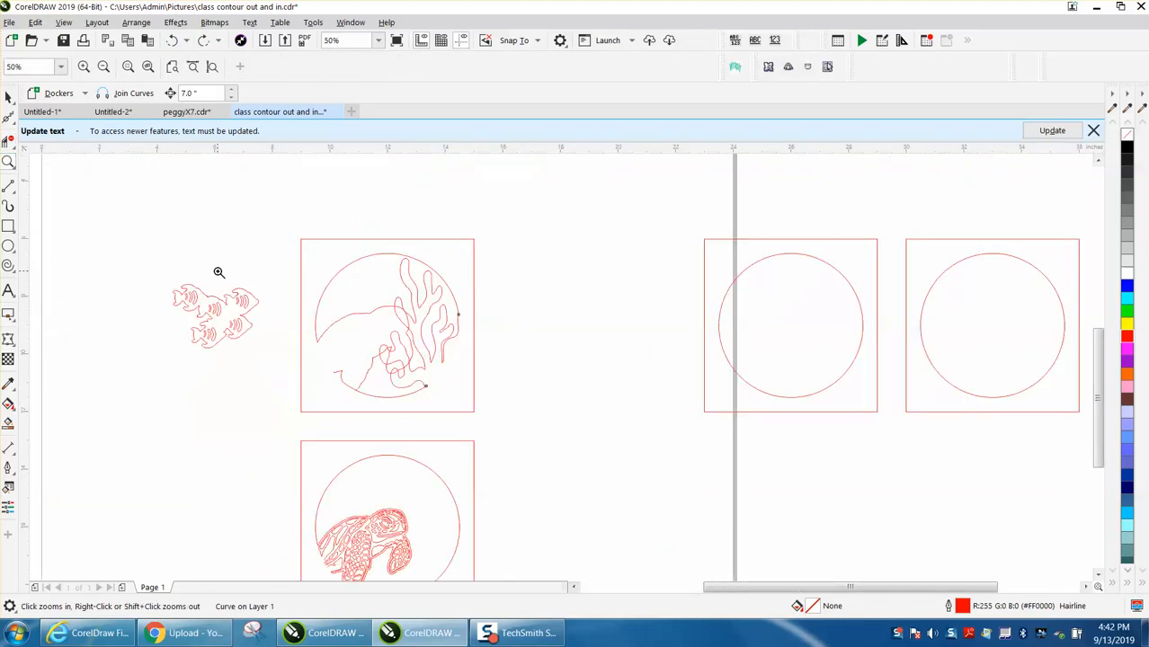
pyautogui.moveTo(255, 237); pyautogui.dragTo(664, 477)
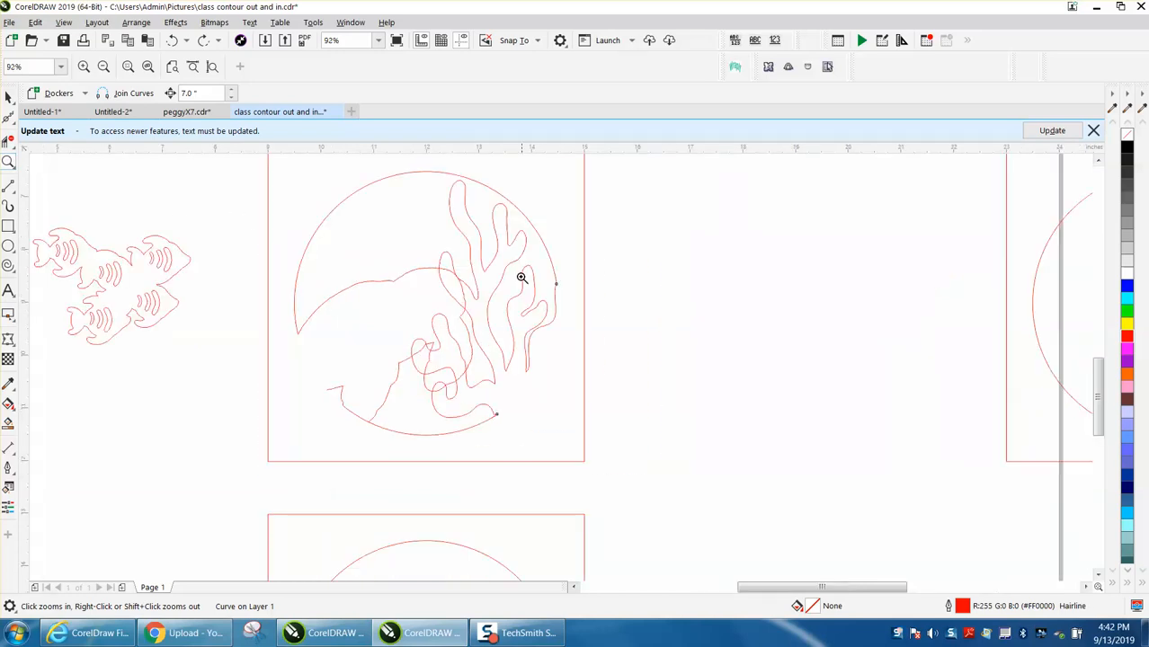
pyautogui.click(8, 142)
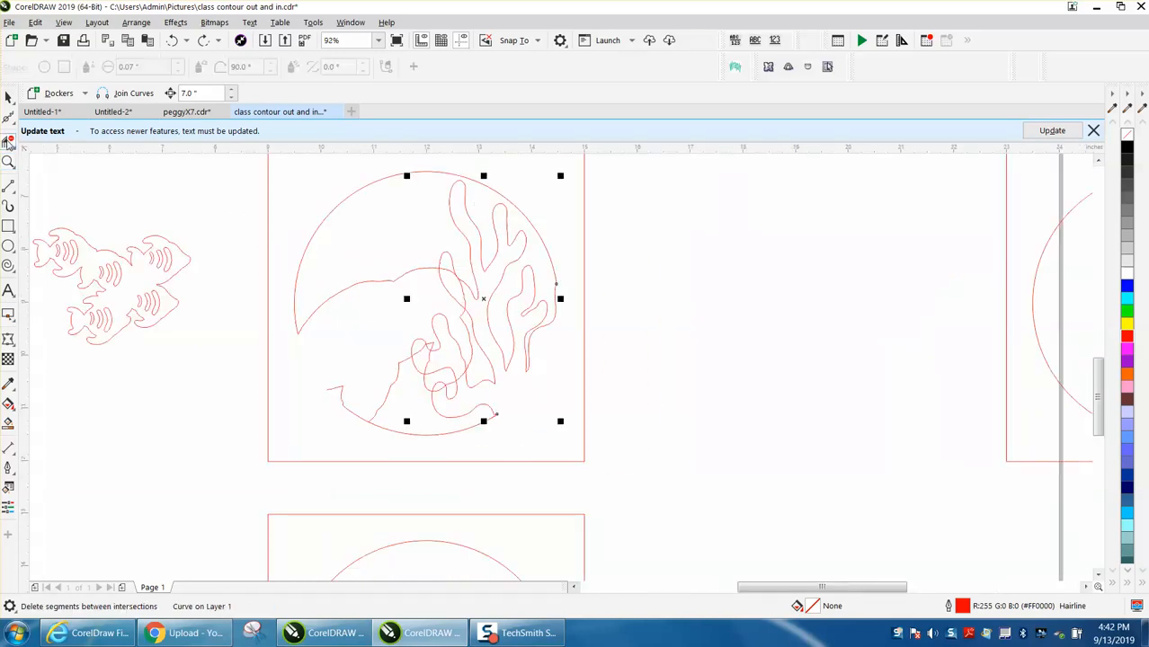
pyautogui.click(421, 345)
pyautogui.click(440, 337)
pyautogui.click(447, 366)
pyautogui.click(445, 384)
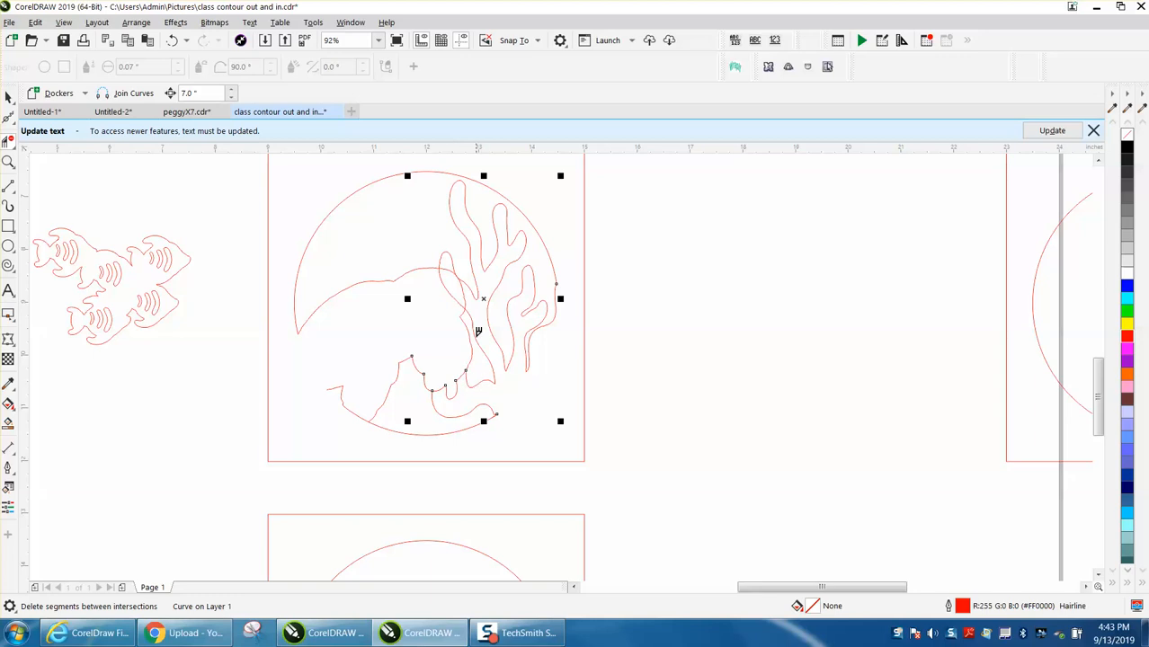
pyautogui.click(464, 301)
pyautogui.click(464, 295)
# Try to delete the turtle's flipper outline segments where they meet the lower coral branches
pyautogui.press('z')
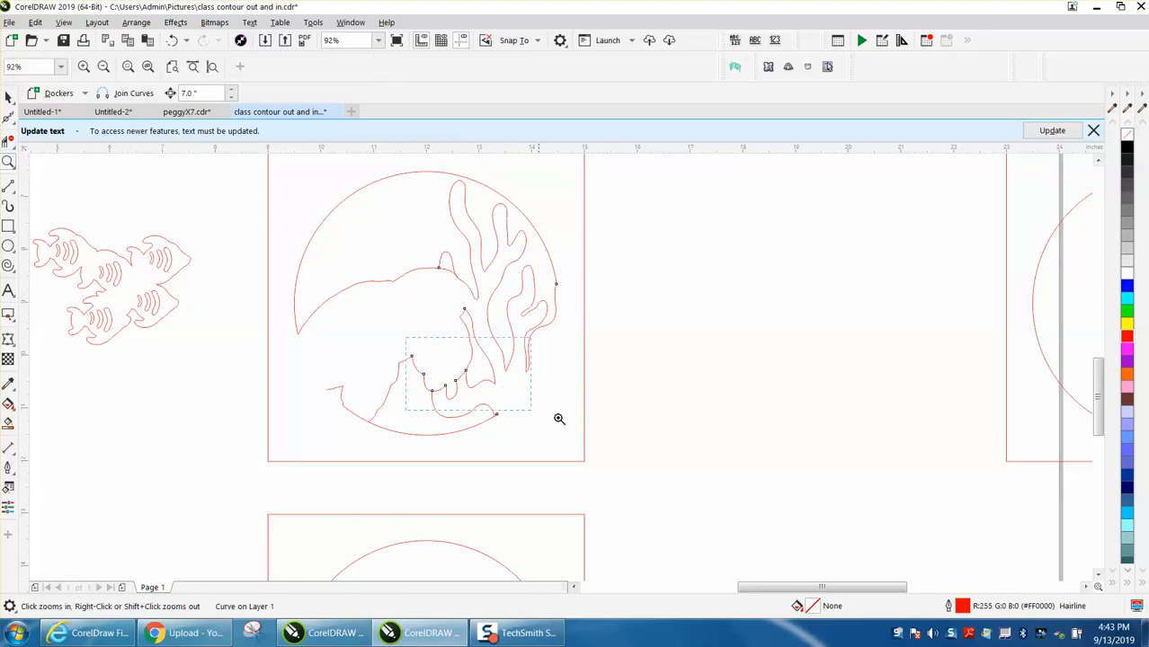
pyautogui.moveTo(419, 368); pyautogui.dragTo(578, 434)
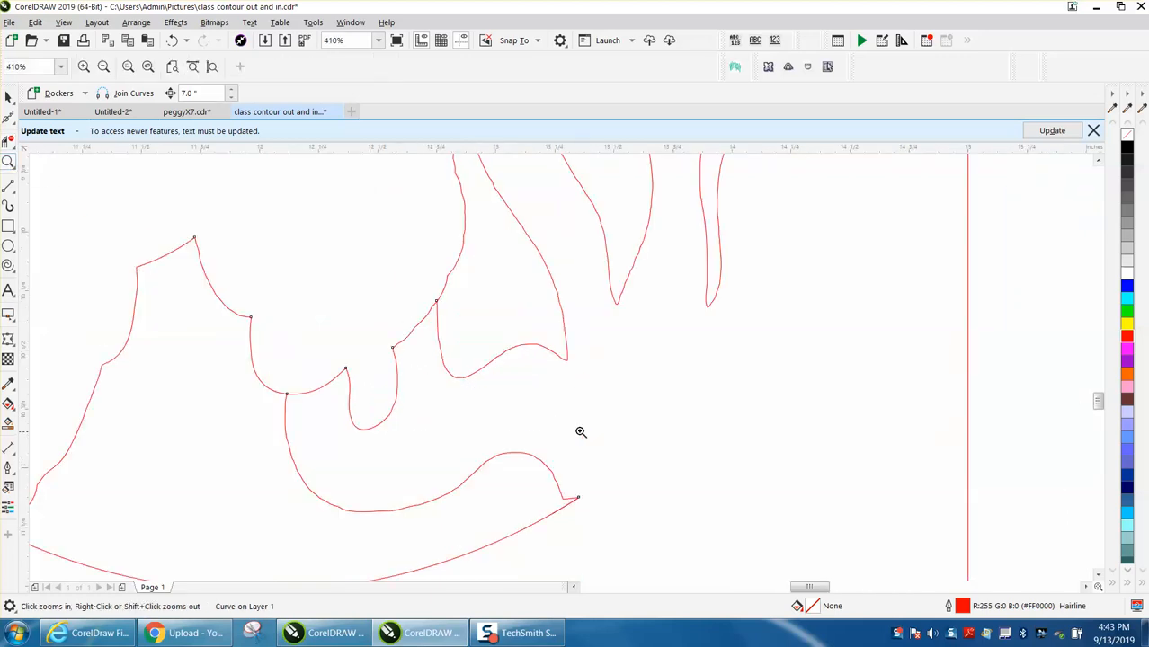
pyautogui.click(8, 139)
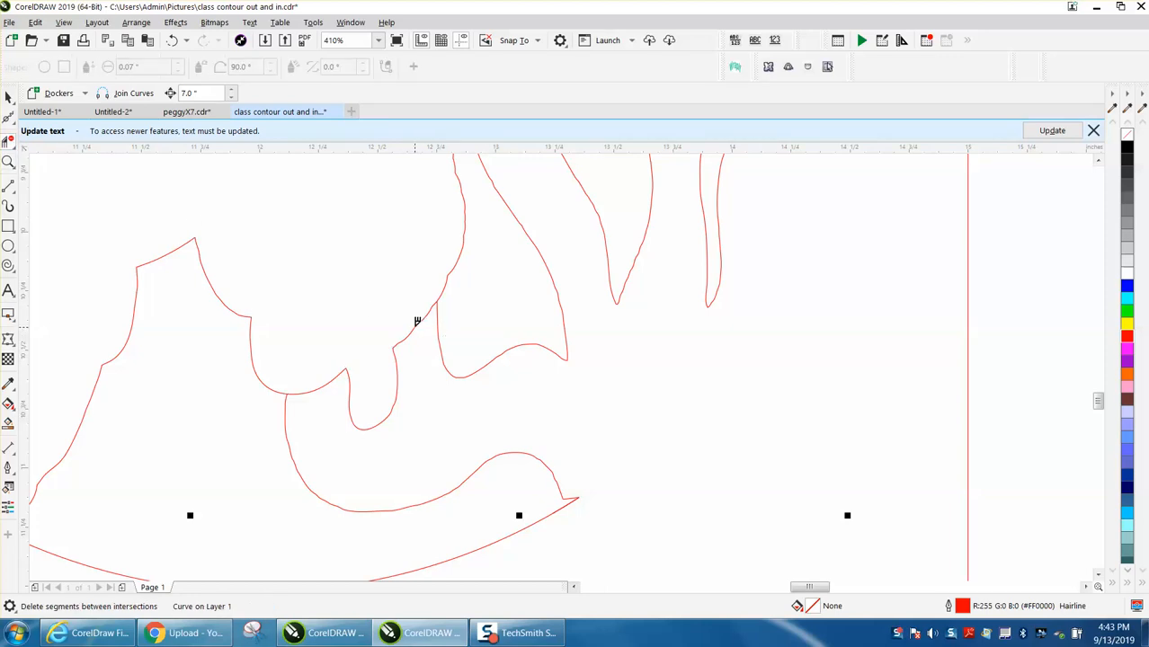
pyautogui.click(416, 322)
pyautogui.click(171, 40)
pyautogui.scroll(-2, 486, 320)
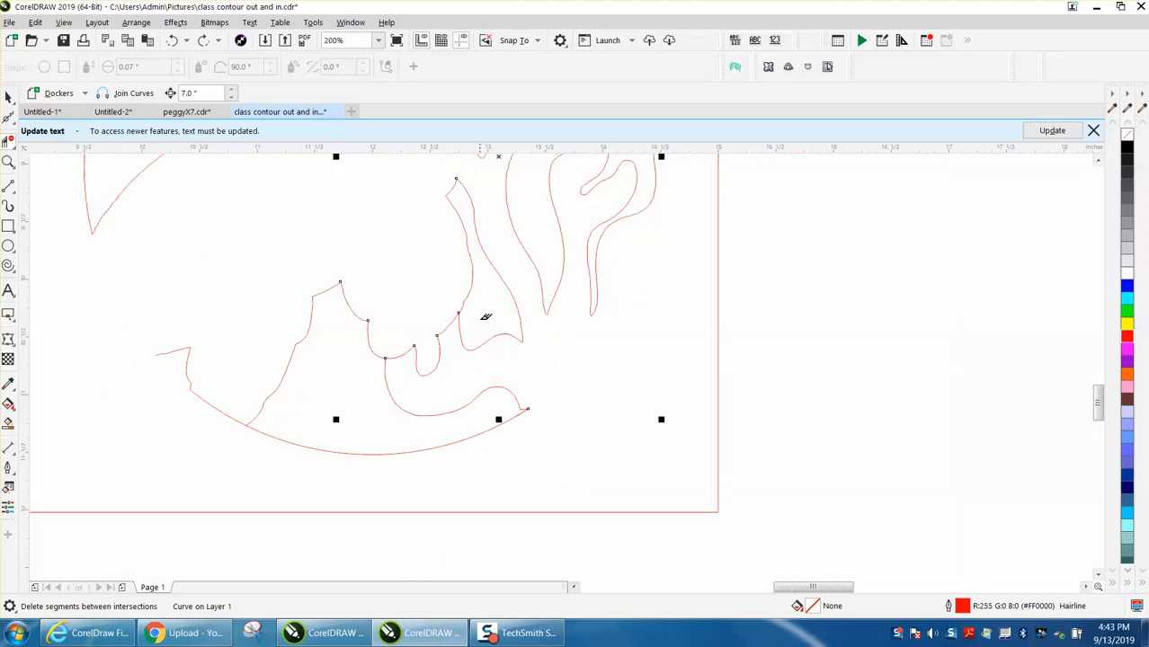
pyautogui.click(470, 273)
pyautogui.click(172, 39)
# Delete the flipper outline segments between the lower coral branches, together with the small coral lobe hanging there
pyautogui.click(407, 349)
pyautogui.click(446, 328)
pyautogui.click(440, 339)
pyautogui.scroll(-2, 533, 357)
pyautogui.scroll(-1, 539, 360)
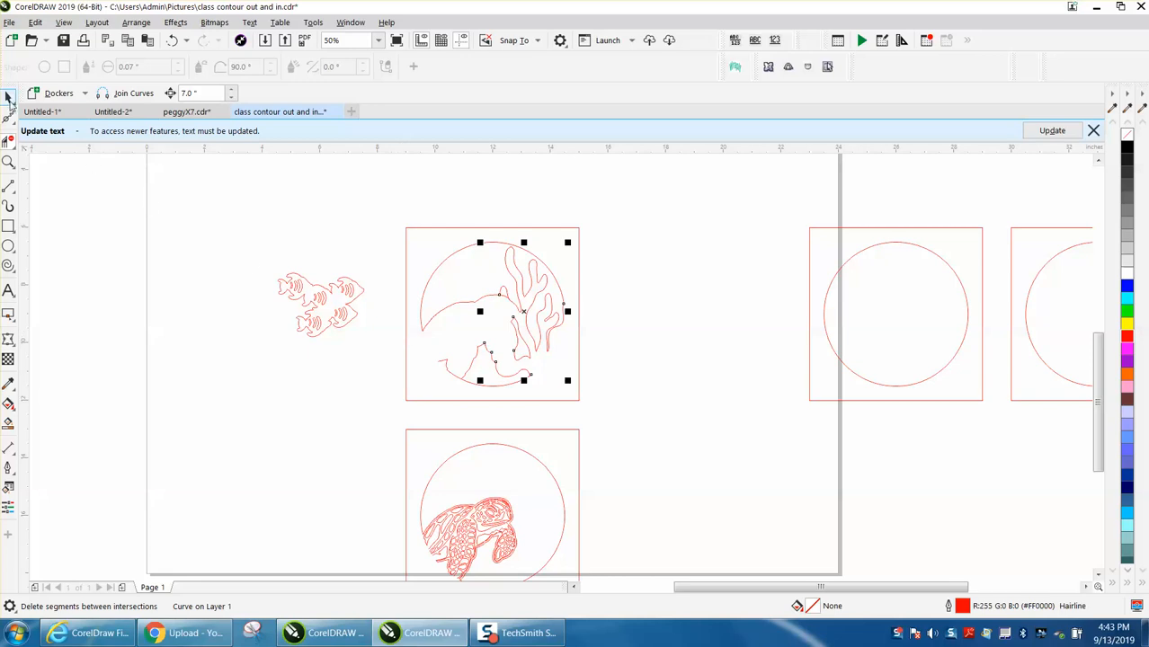
pyautogui.click(9, 97)
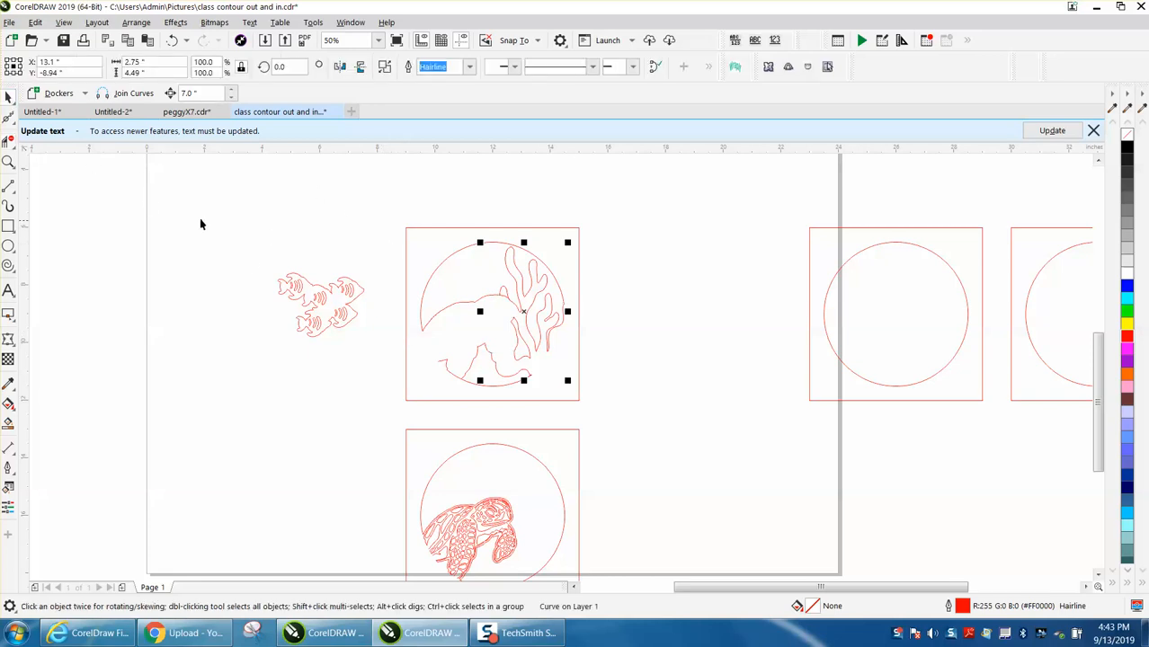
# Delete the turtle's head outline segment that runs beneath the short coral tip
pyautogui.click(8, 162)
pyautogui.moveTo(492, 282); pyautogui.dragTo(567, 323)
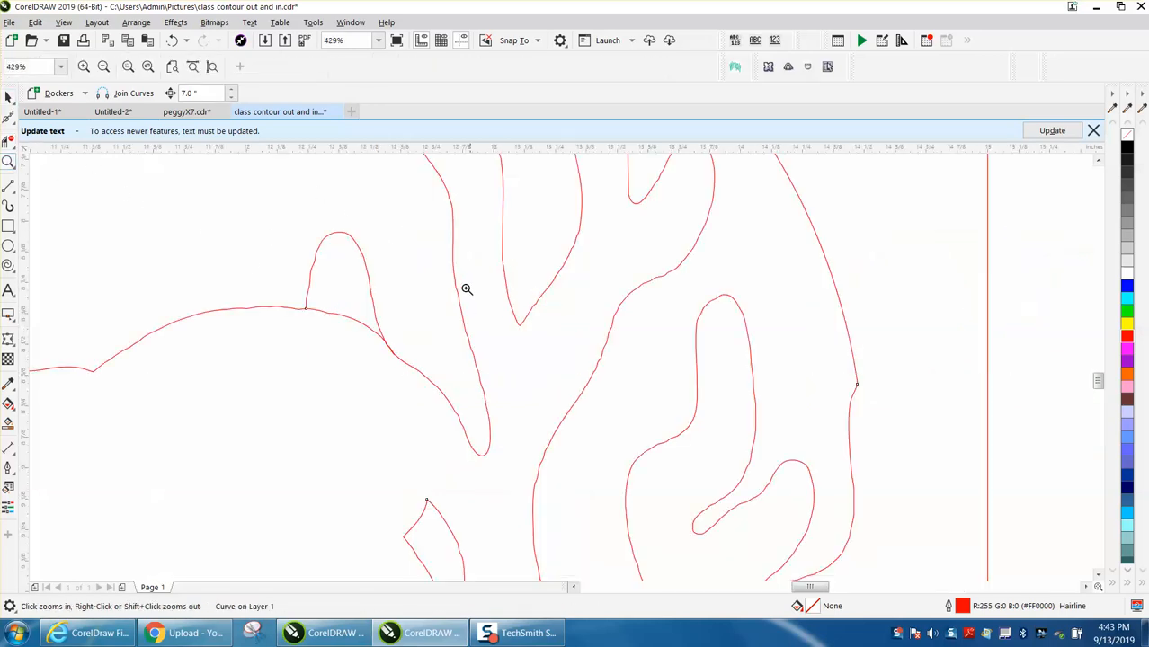
pyautogui.click(8, 141)
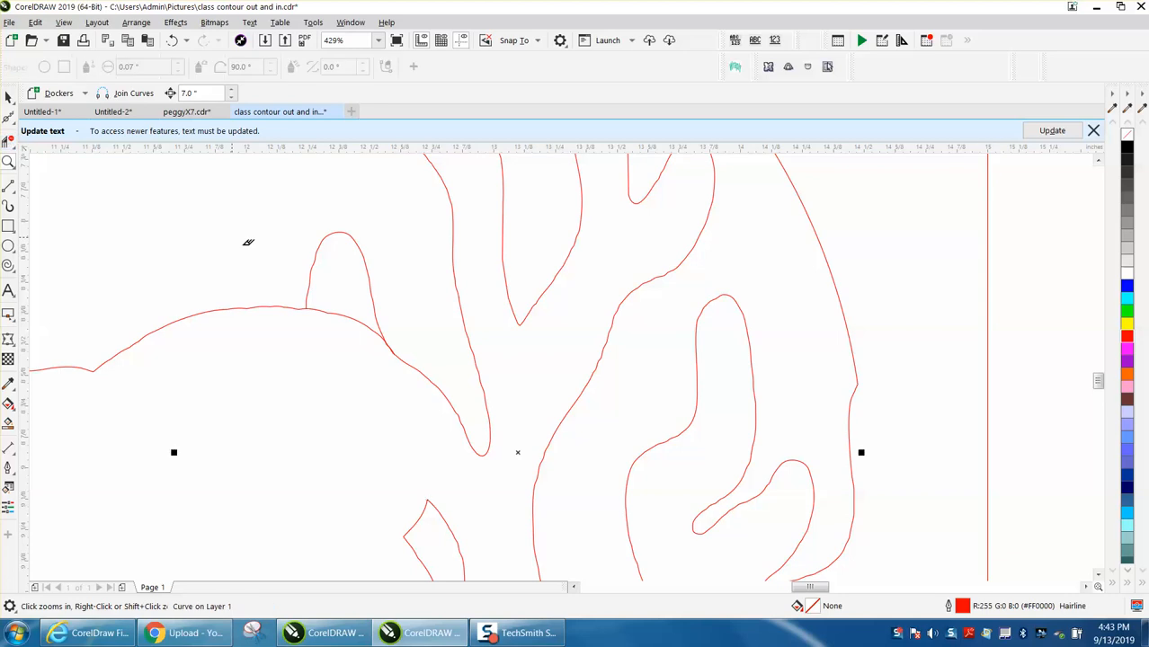
pyautogui.click(360, 317)
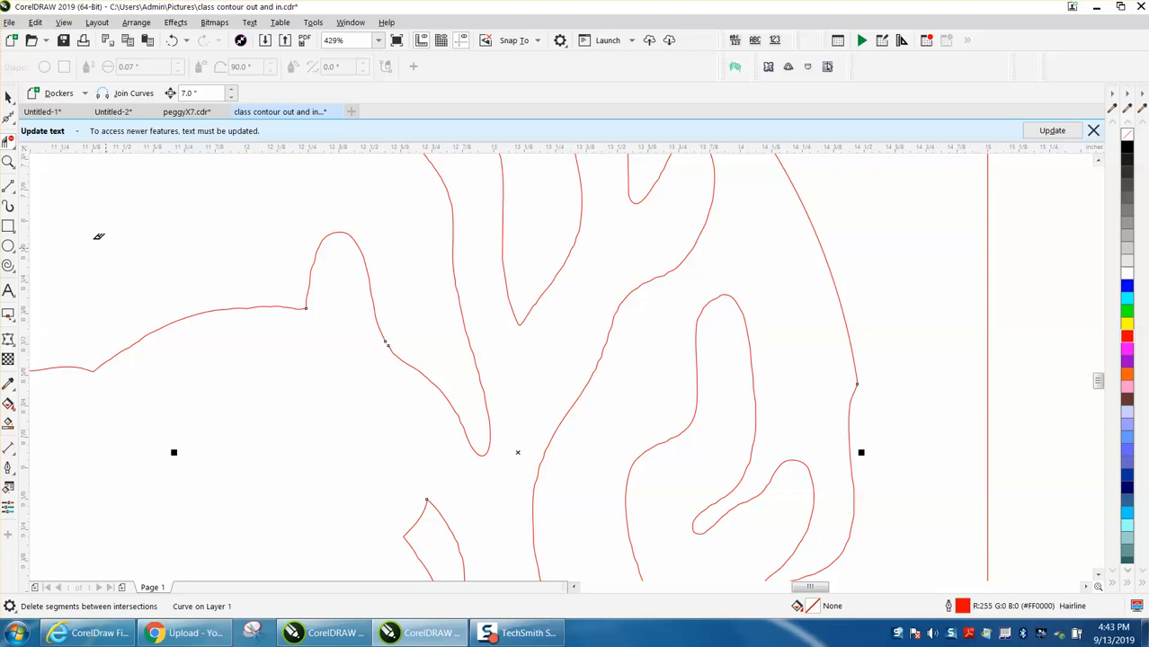
# Close the small gap between the coral tip and head outline by moving one end node onto the other with the Shape tool
pyautogui.click(8, 162)
pyautogui.moveTo(354, 318); pyautogui.dragTo(451, 389)
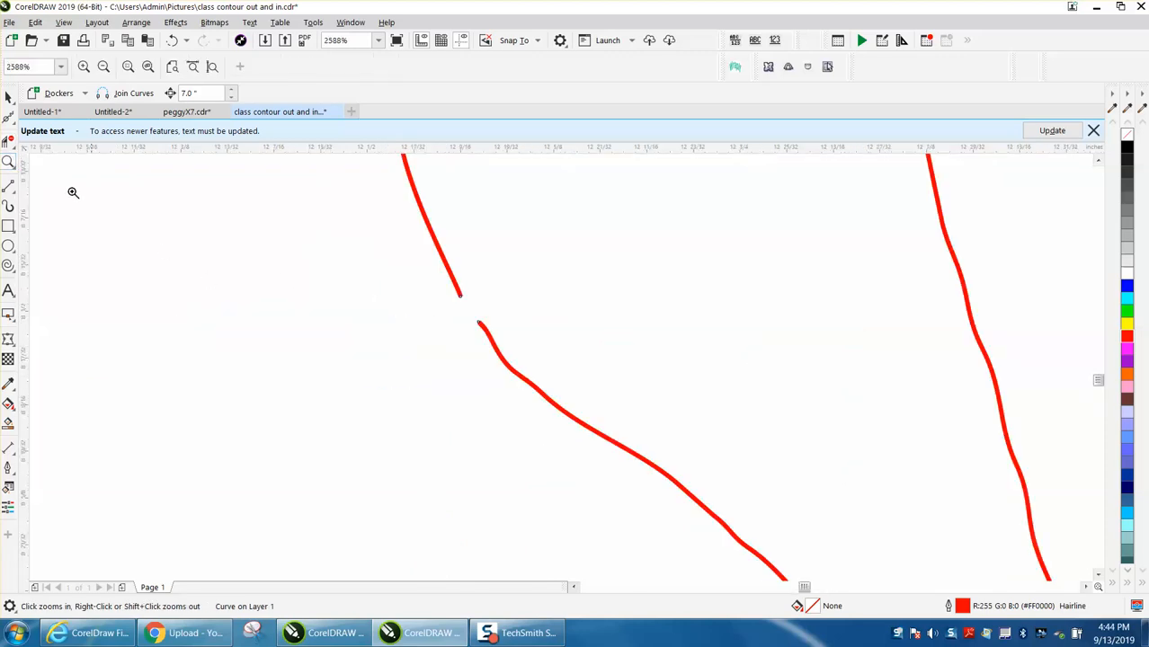
pyautogui.click(8, 118)
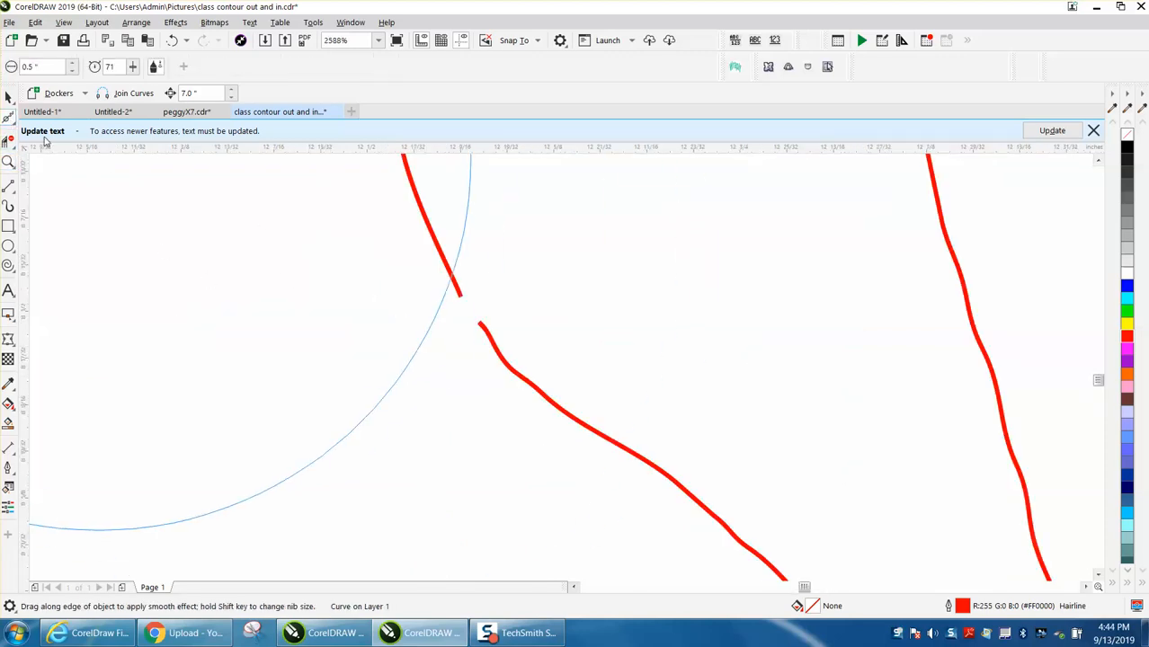
pyautogui.click(11, 120)
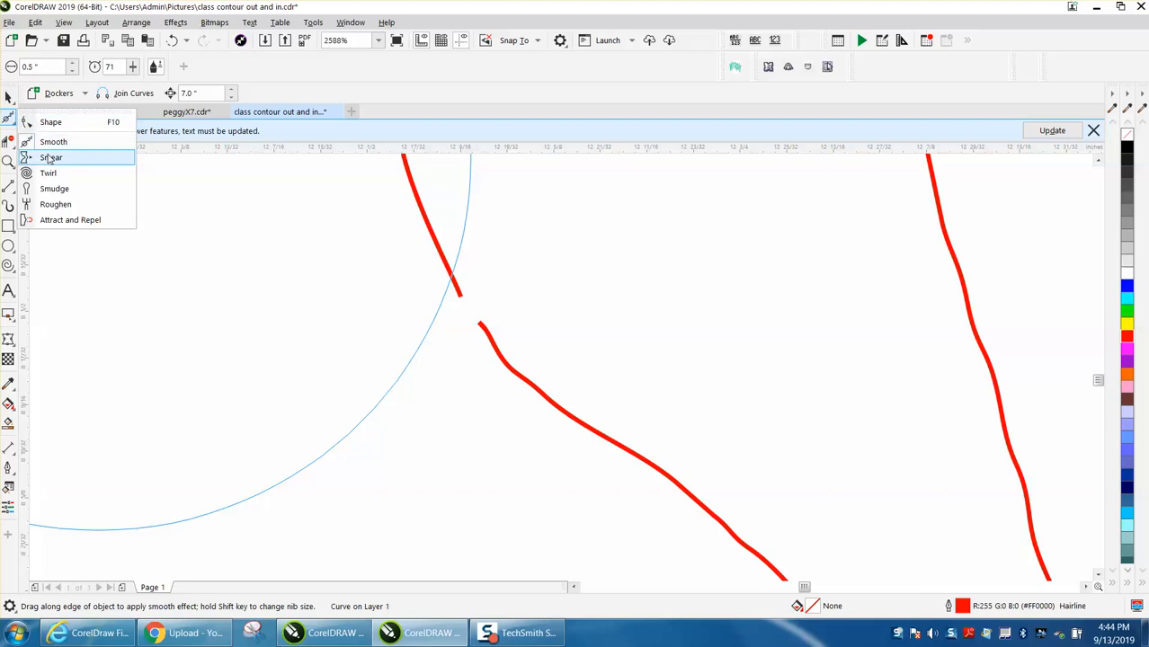
pyautogui.click(50, 158)
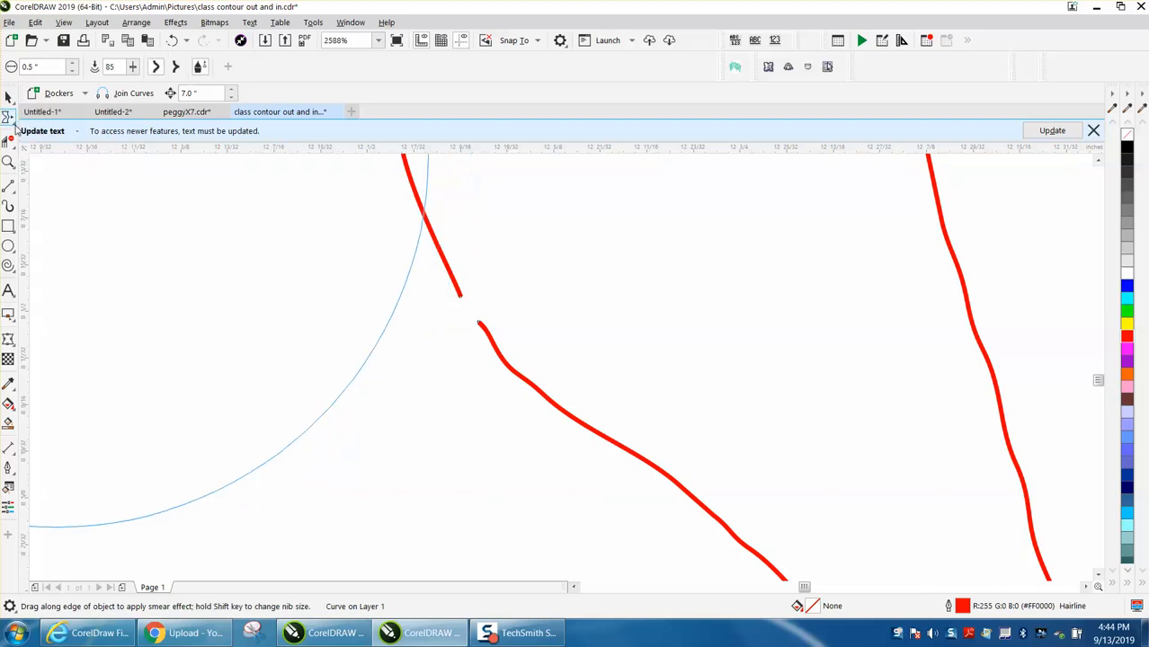
pyautogui.click(11, 119)
pyautogui.click(49, 121)
pyautogui.moveTo(481, 325); pyautogui.dragTo(461, 299)
# Try to join the end nodes at the former gap with Close Curve
pyautogui.moveTo(410, 270); pyautogui.dragTo(499, 319)
pyautogui.rightClick(464, 307)
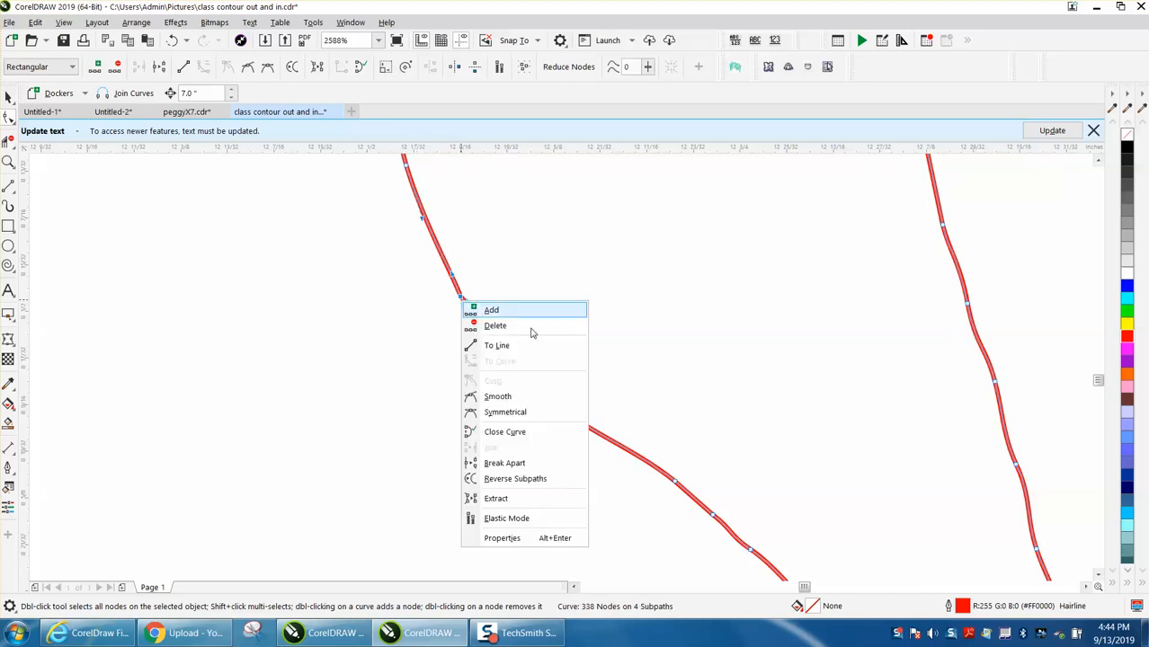
pyautogui.click(500, 431)
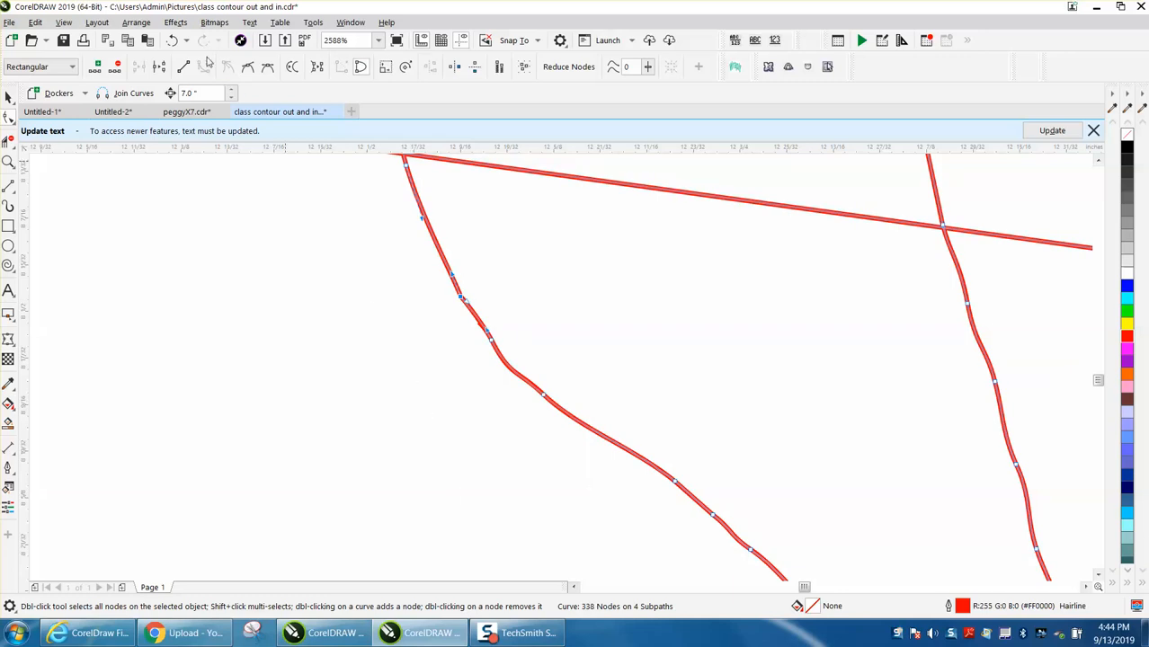
pyautogui.click(171, 40)
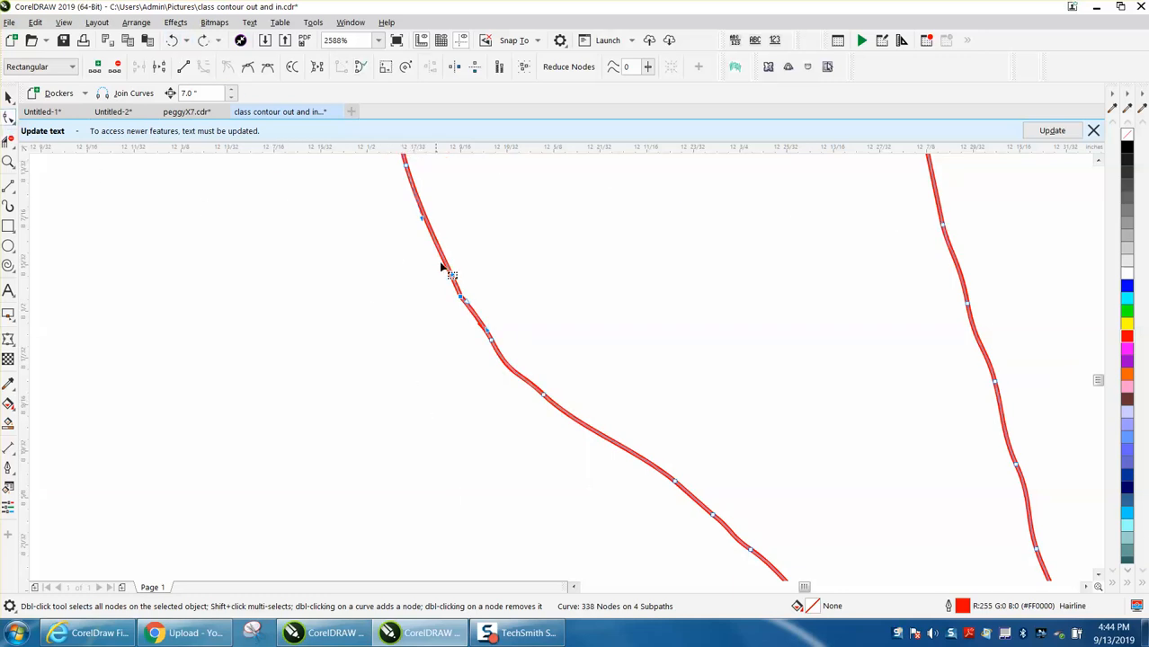
# Apply Join Curves to the selected end nodes beneath the short coral tip, using Extend with a 0.5 in gap tolerance
pyautogui.click(350, 22)
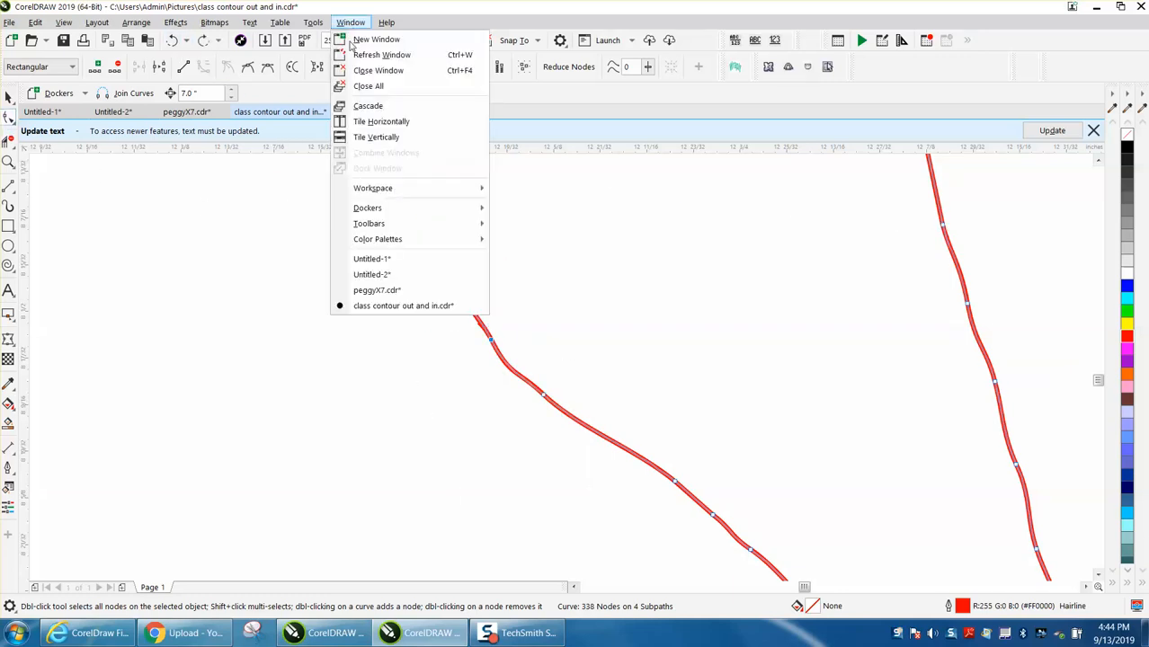
pyautogui.moveTo(371, 213)
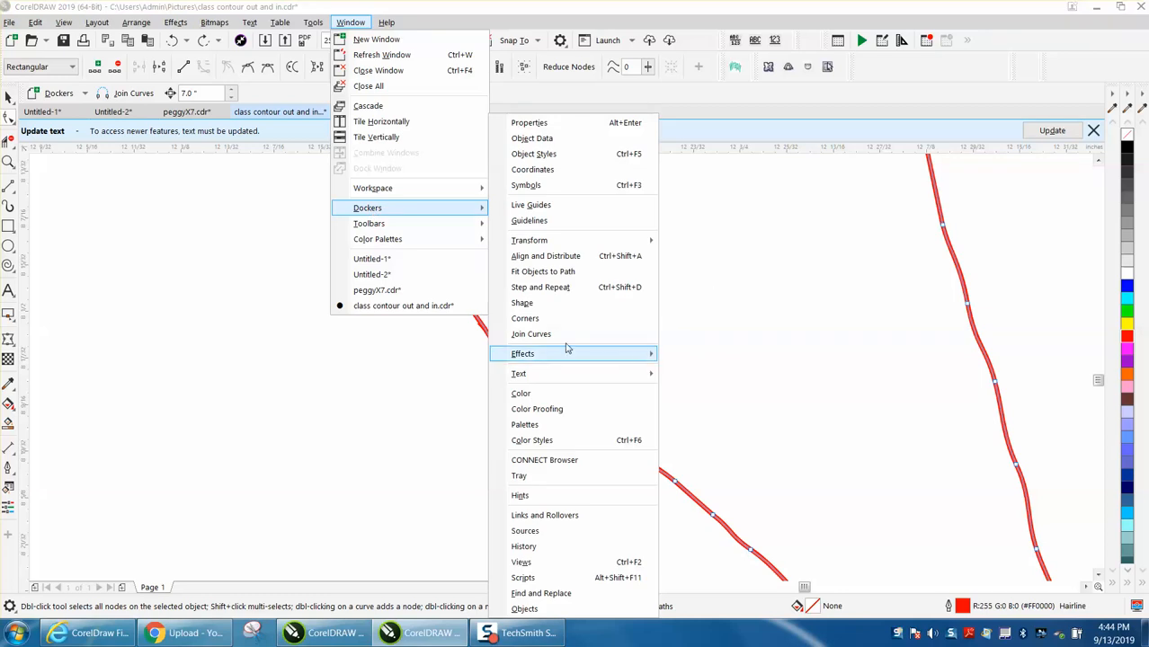
pyautogui.click(539, 333)
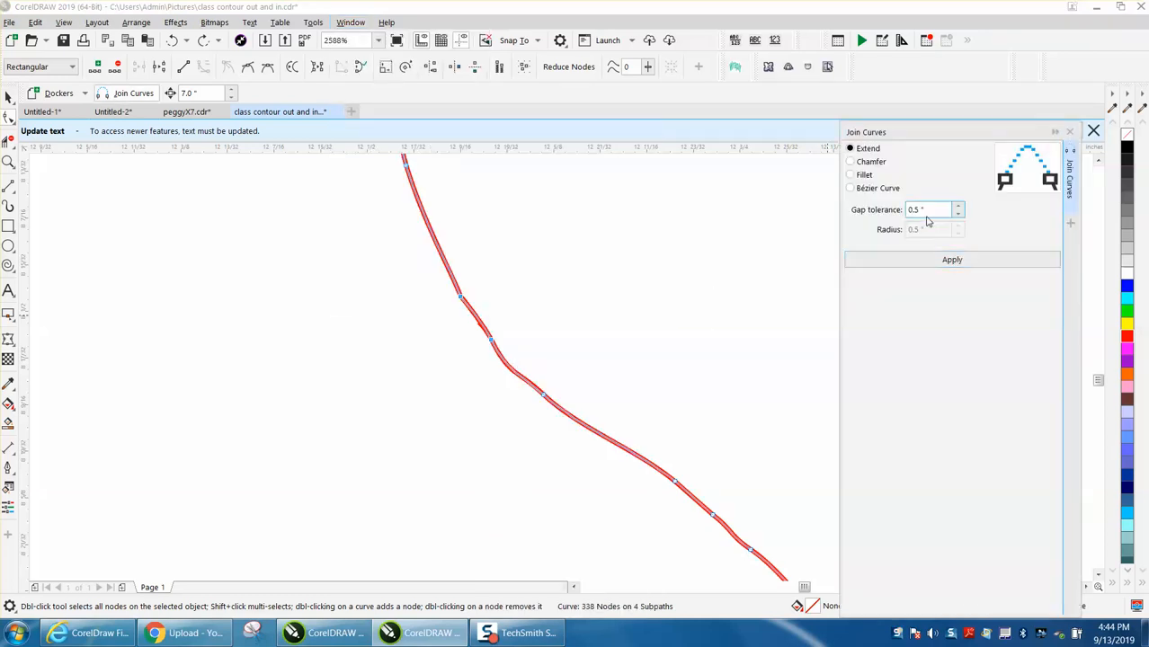
pyautogui.click(952, 260)
# Join the end nodes where the outer coral branch meets the circle, using Join Curves with Extend and a 0.5 in gap tolerance
pyautogui.scroll(-2, 557, 280)
pyautogui.scroll(-3, 546, 278)
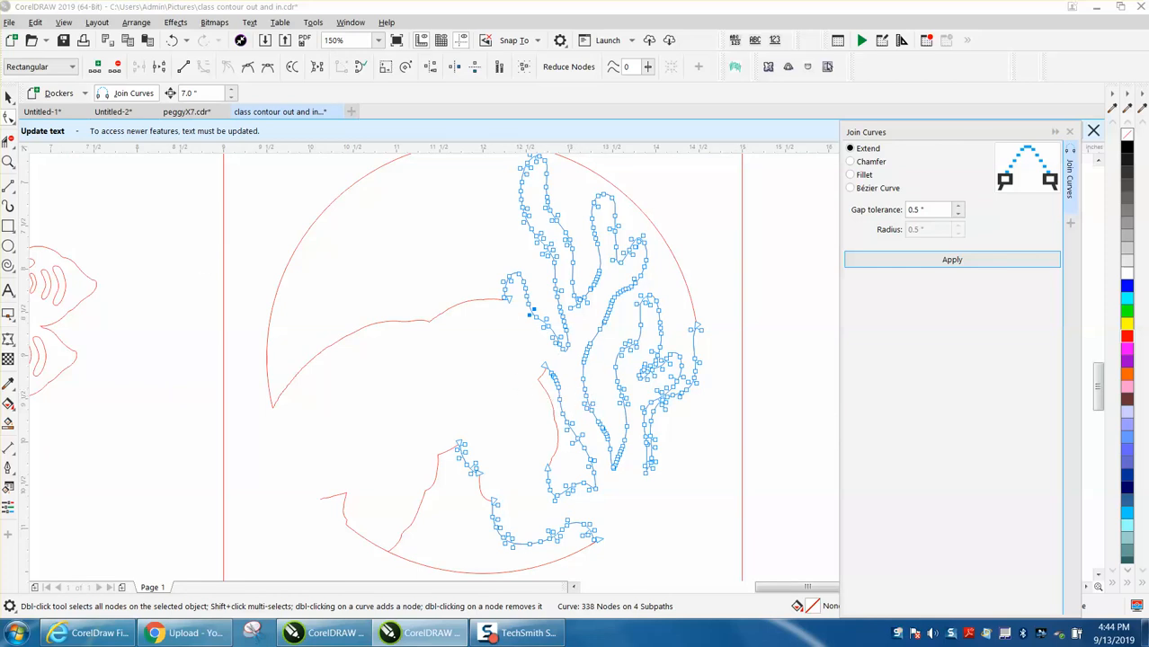
pyautogui.click(8, 161)
pyautogui.moveTo(668, 299); pyautogui.dragTo(754, 385)
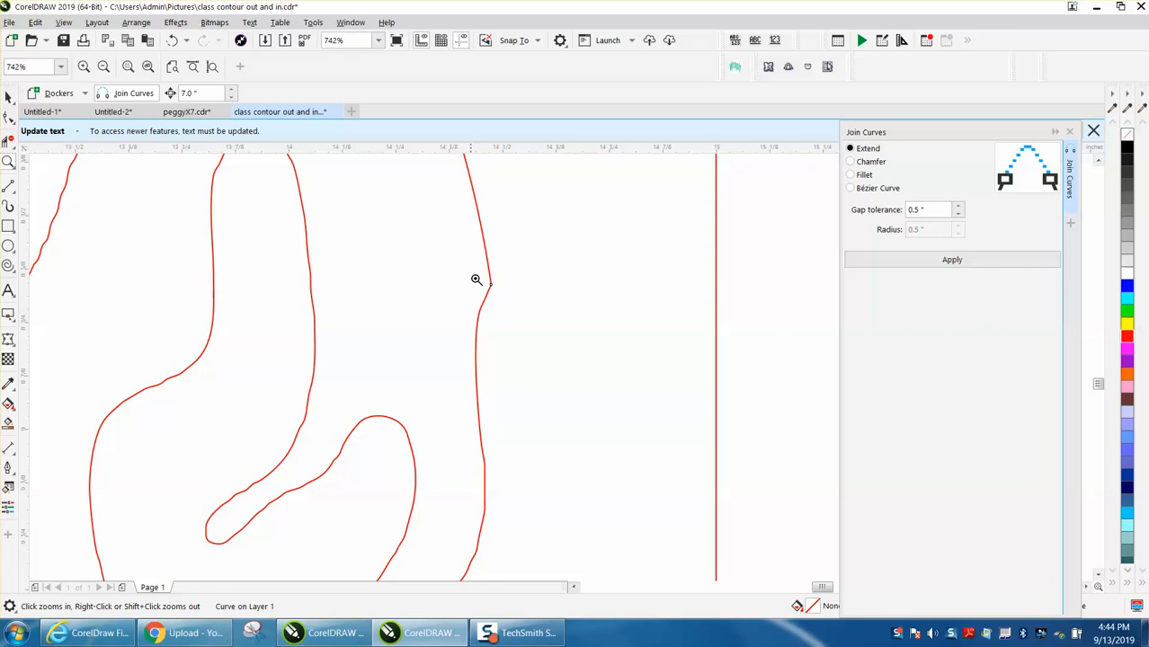
pyautogui.moveTo(475, 277); pyautogui.dragTo(537, 312)
pyautogui.click(8, 141)
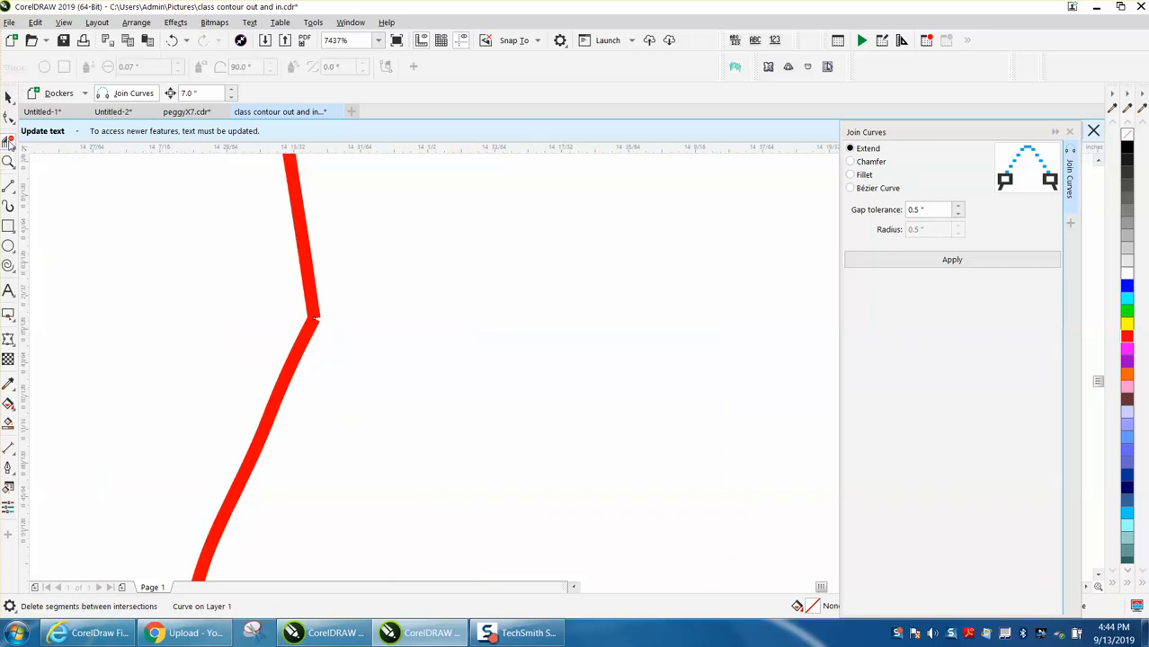
pyautogui.click(8, 117)
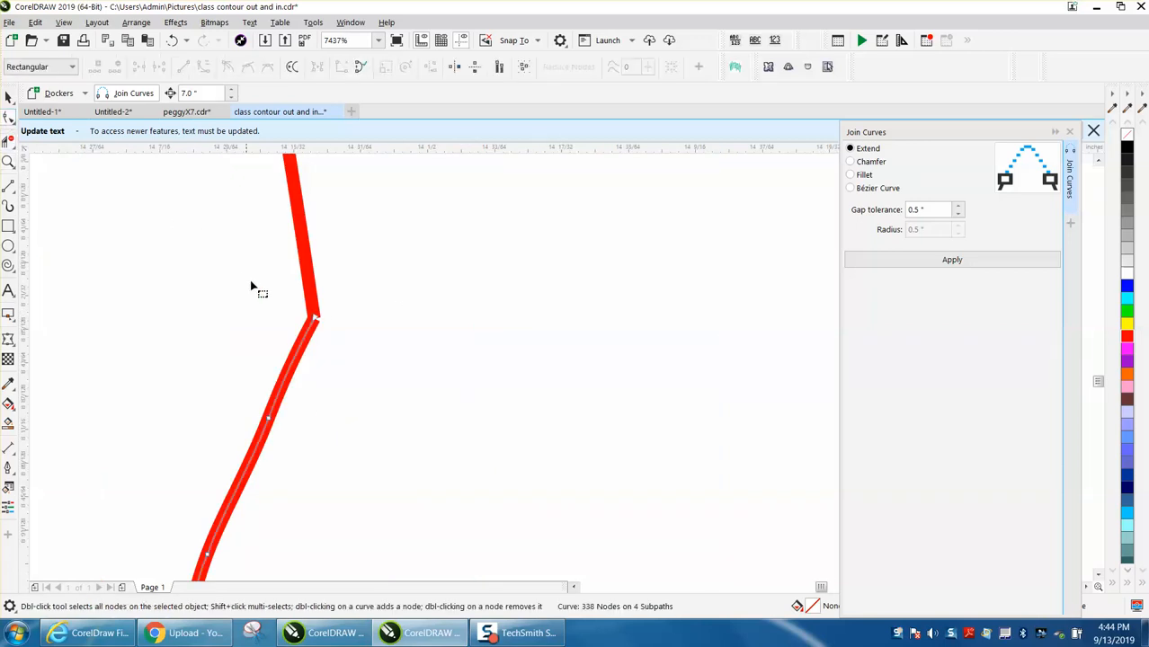
pyautogui.keyDown('shift'); pyautogui.click(314, 302); pyautogui.keyUp('shift')
pyautogui.moveTo(353, 347); pyautogui.dragTo(377, 351)
pyautogui.click(935, 260)
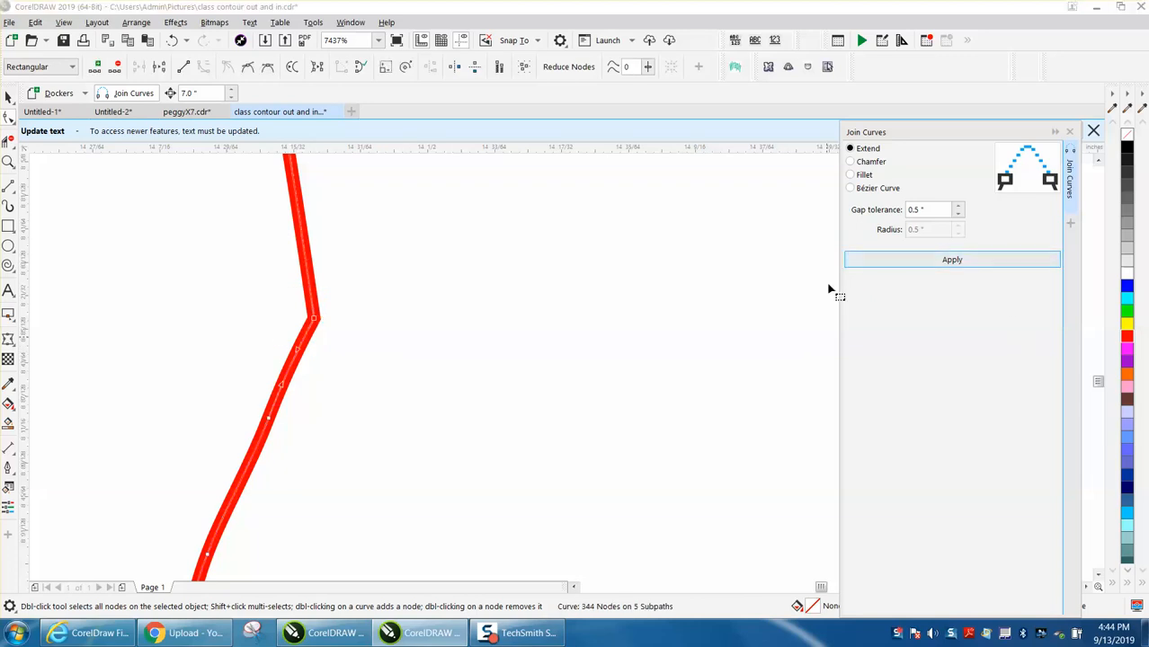
# Delete the stray node at the lower tip of the middle coral branch
pyautogui.scroll(-8, 758, 301)
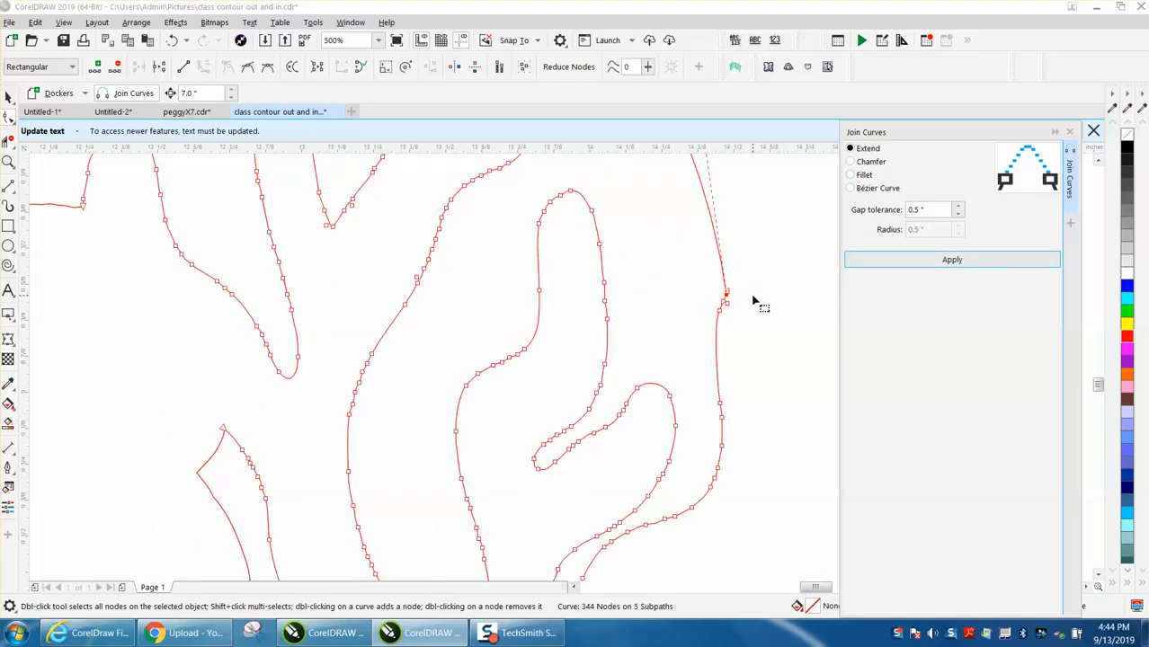
pyautogui.scroll(-2, 756, 301)
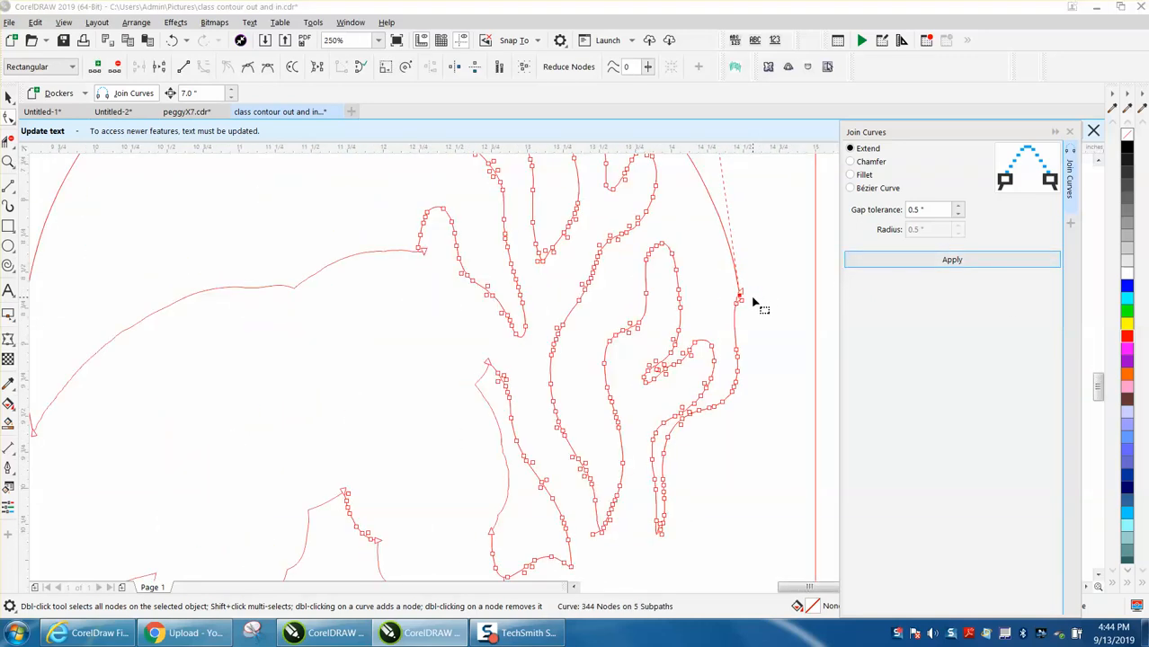
pyautogui.click(593, 534)
pyautogui.press('Delete')
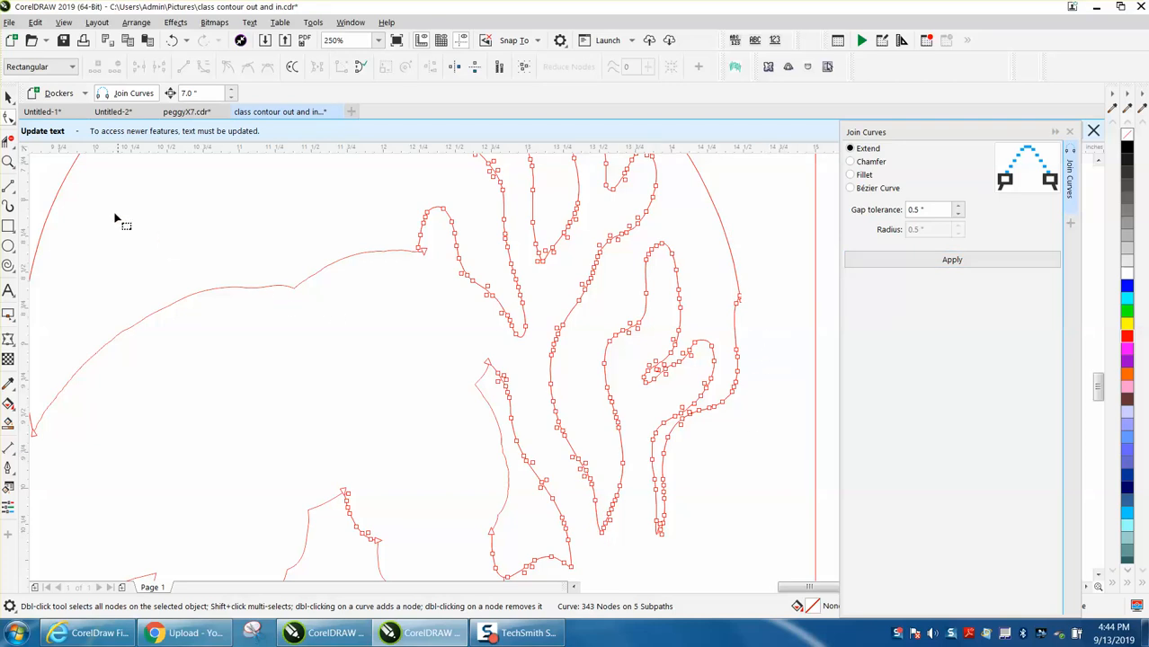
# Examine the junction of the outer coral branch and the circle up close with the Shape tool
pyautogui.click(8, 161)
pyautogui.moveTo(688, 274); pyautogui.dragTo(846, 348)
pyautogui.moveTo(373, 261); pyautogui.dragTo(471, 309)
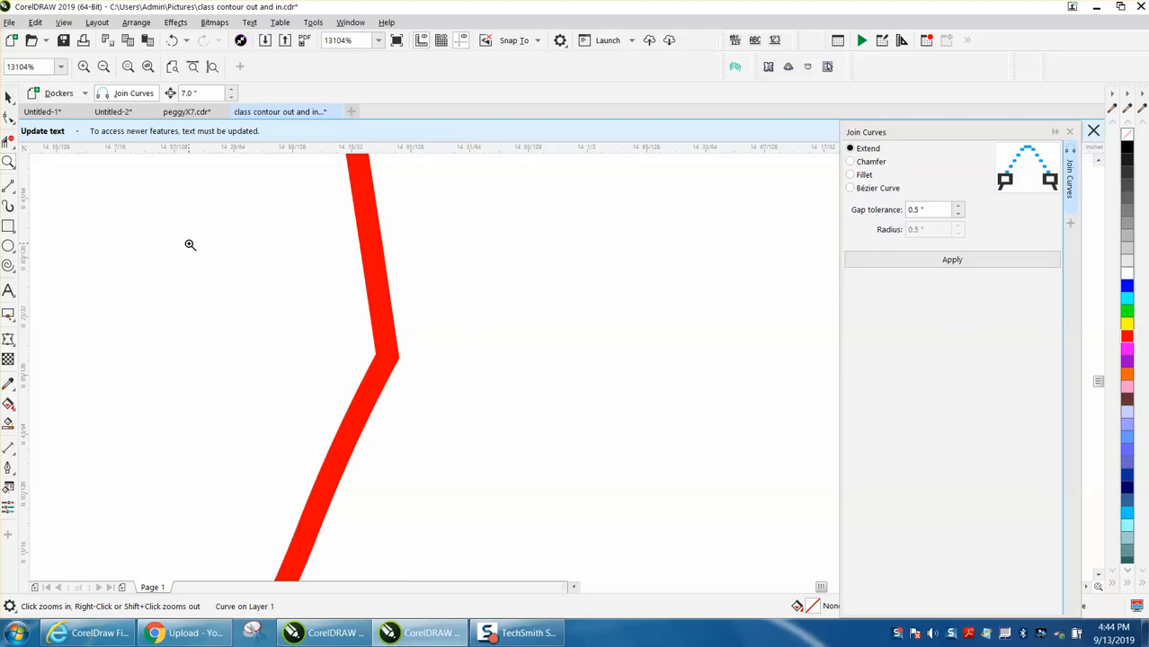
pyautogui.click(9, 118)
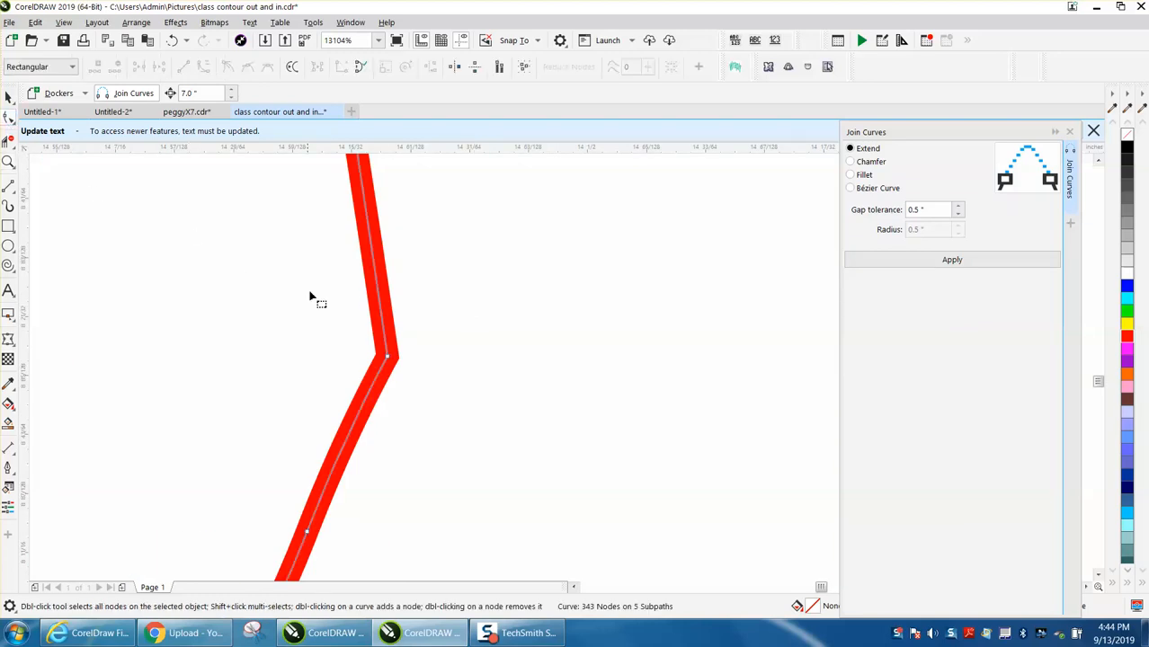
pyautogui.click(389, 360)
pyautogui.moveTo(362, 416); pyautogui.dragTo(393, 441)
pyautogui.scroll(-5, 485, 431)
pyautogui.scroll(-2, 485, 431)
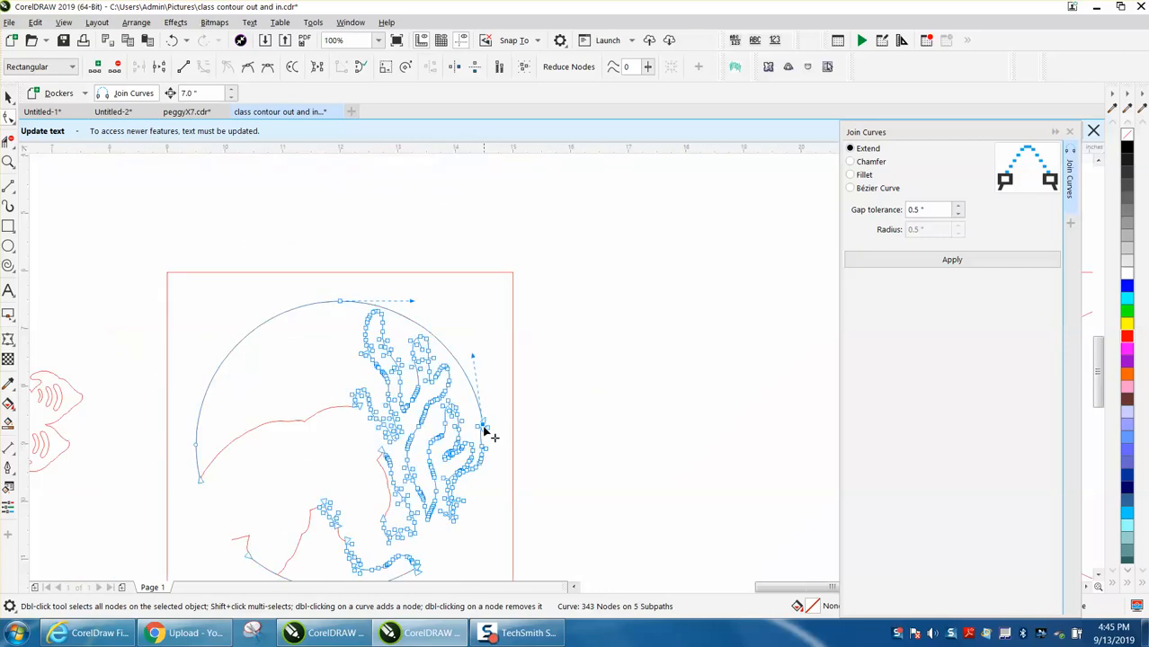
# Test the turtle and coral cutout with a black Smart Fill between the square and the circle, and undo the fill
pyautogui.click(8, 97)
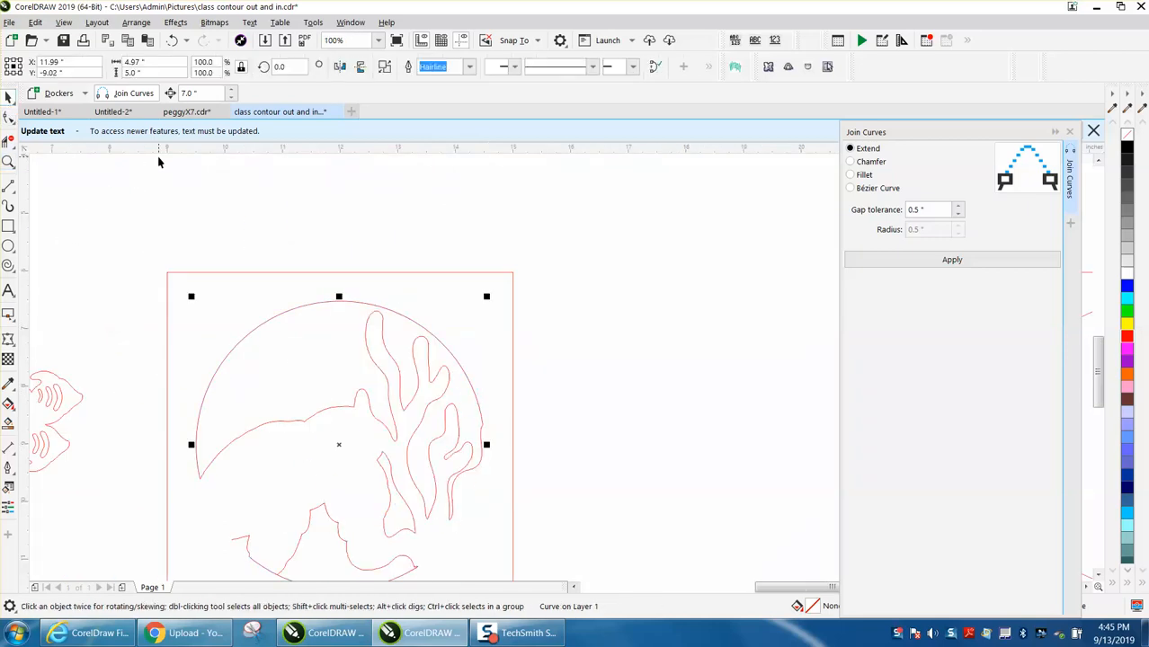
pyautogui.scroll(-1, 385, 236)
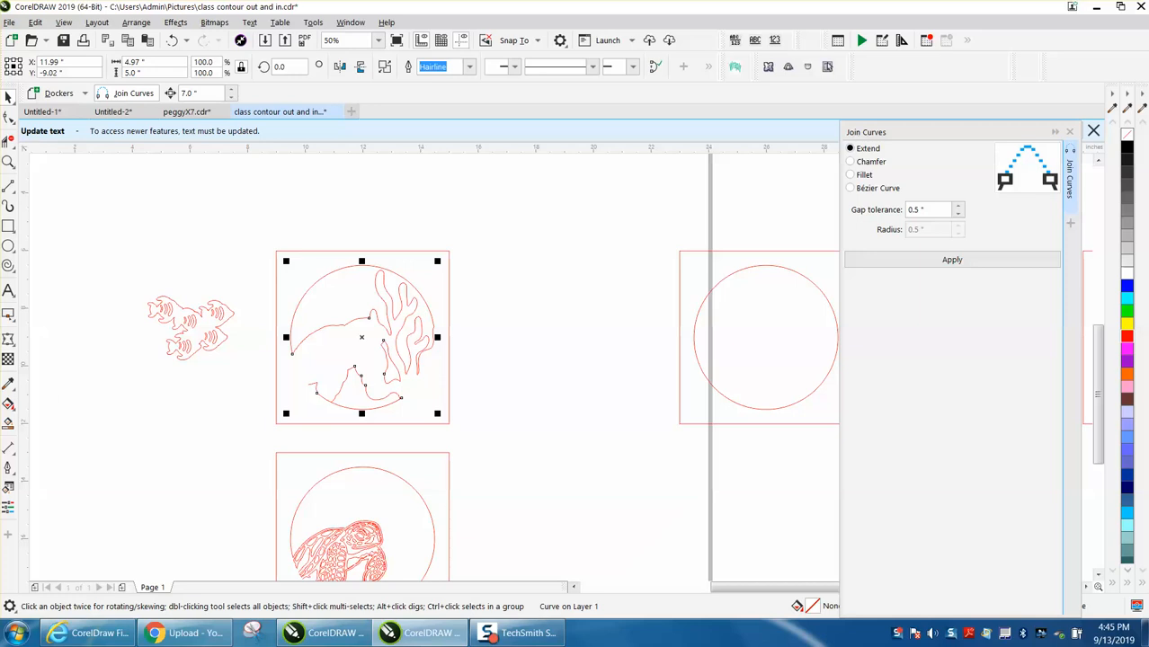
pyautogui.click(8, 424)
pyautogui.click(302, 411)
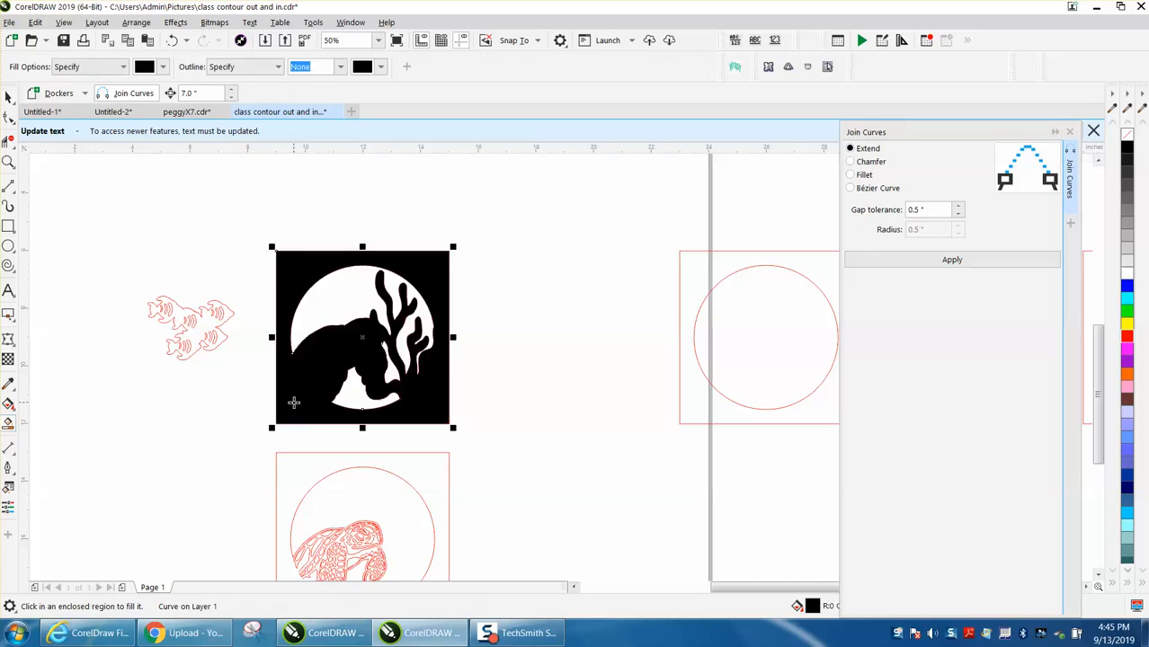
pyautogui.click(173, 41)
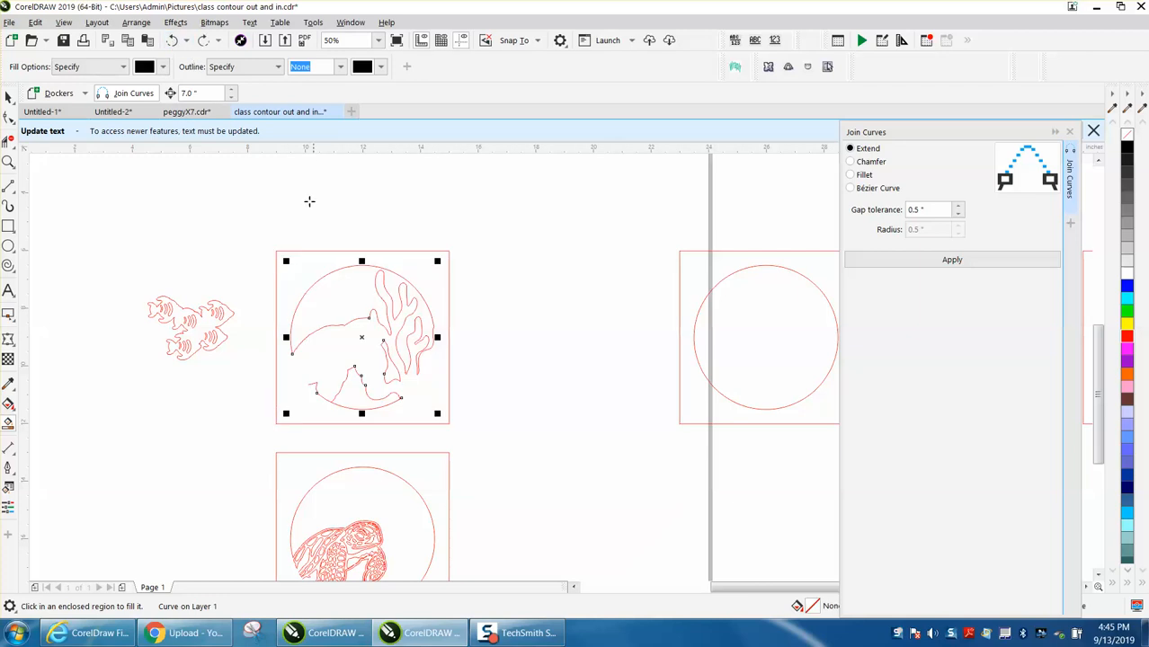
pyautogui.press('space')
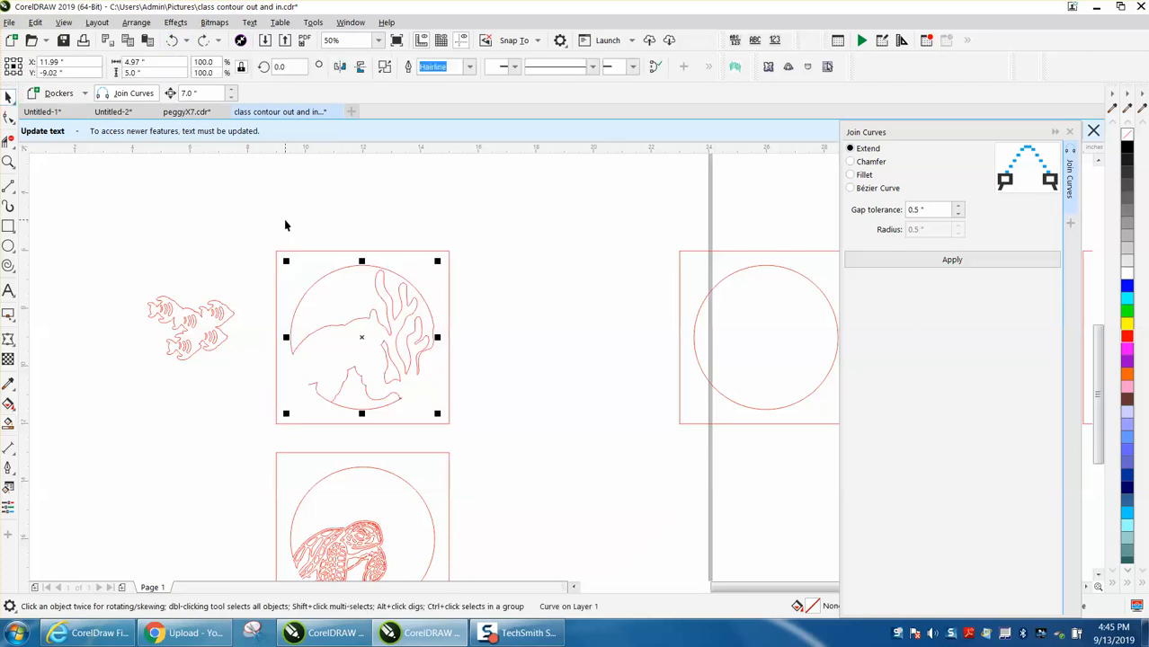
# Group the square with its turtle and coral cutout and nudge the group 7 in right and 7 in down
pyautogui.moveTo(274, 237); pyautogui.dragTo(412, 445)
pyautogui.moveTo(484, 449); pyautogui.dragTo(496, 435)
pyautogui.hotkey('ctrl', 'g')
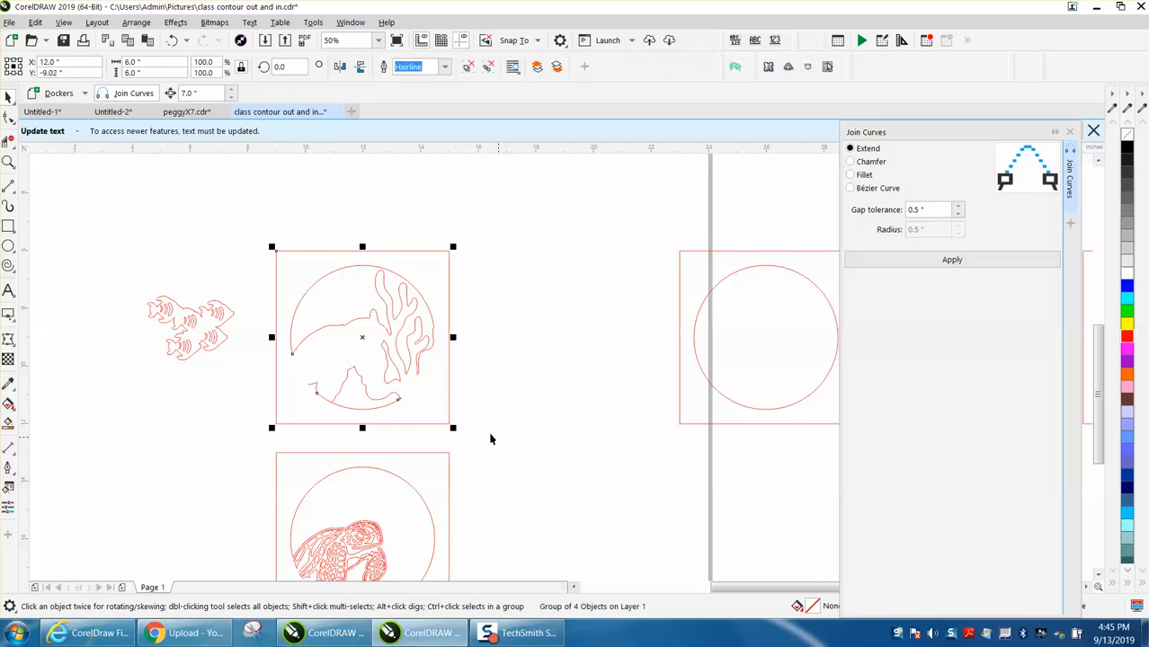
pyautogui.press('Right')
pyautogui.press('Down')
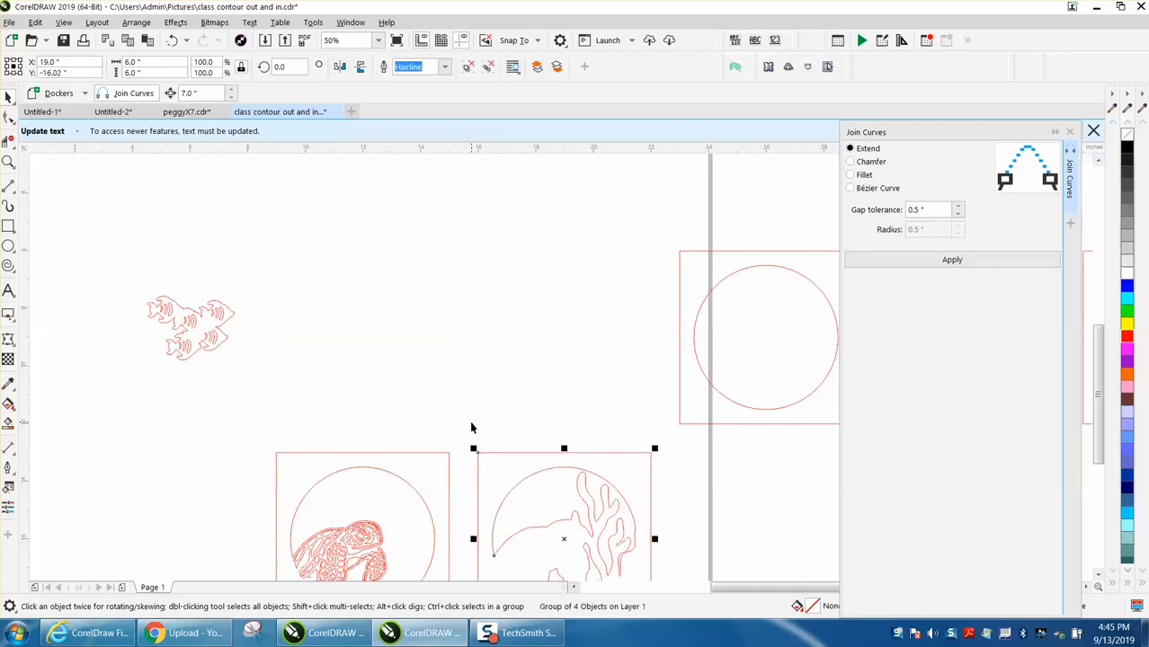
# Move the nearest empty square and circle left into the vacated spot above the detailed turtle panel
pyautogui.scroll(-2, 653, 289)
pyautogui.moveTo(643, 257); pyautogui.dragTo(758, 368)
pyautogui.press('Left')
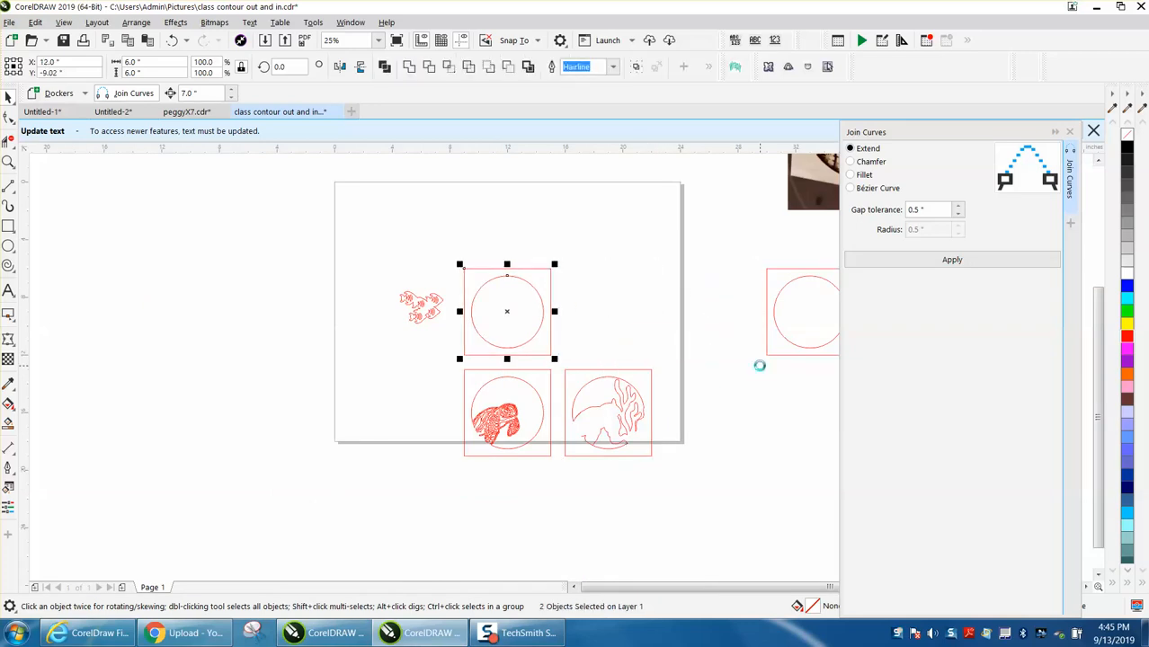
pyautogui.click(474, 213)
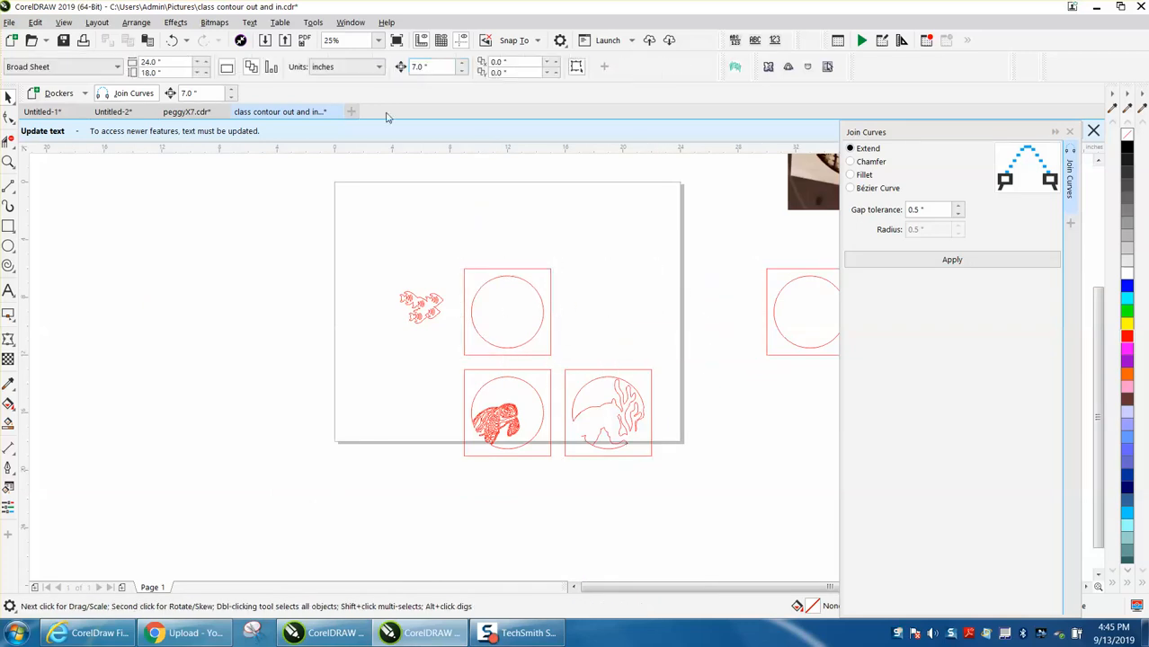
# Move the fish group into the upper part of the empty circle, with its leading tail at the circle's upper-left edge
pyautogui.click(8, 161)
pyautogui.moveTo(371, 242); pyautogui.dragTo(656, 383)
pyautogui.click(8, 96)
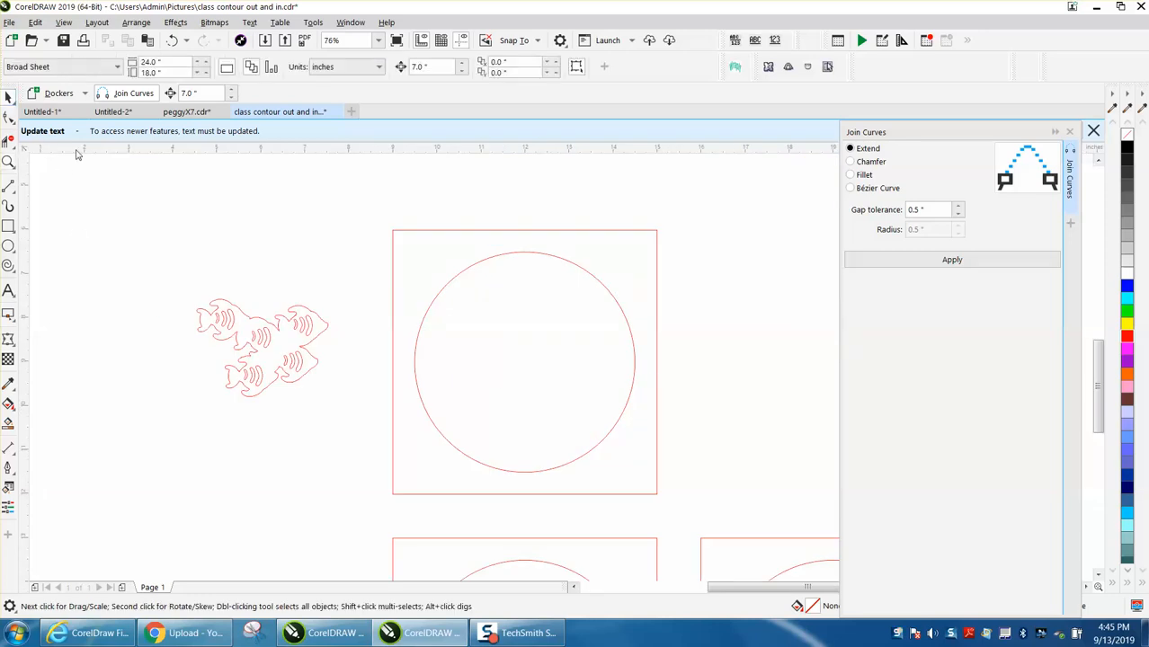
pyautogui.moveTo(164, 278); pyautogui.dragTo(309, 362)
pyautogui.moveTo(366, 408); pyautogui.dragTo(369, 407)
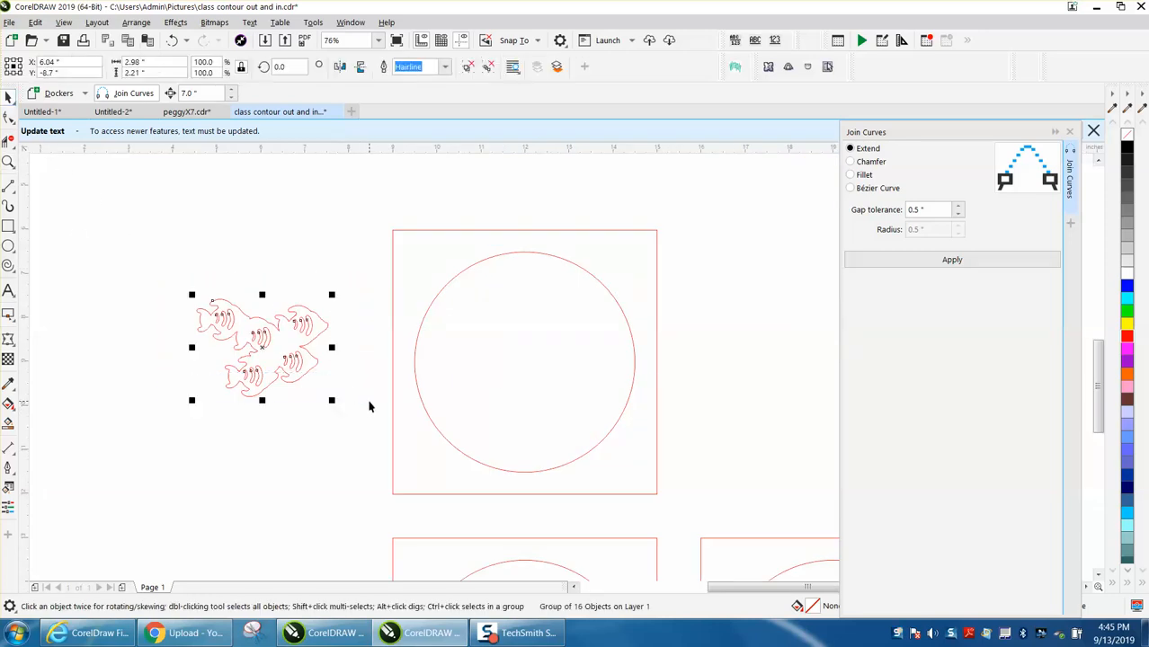
pyautogui.press('Right')
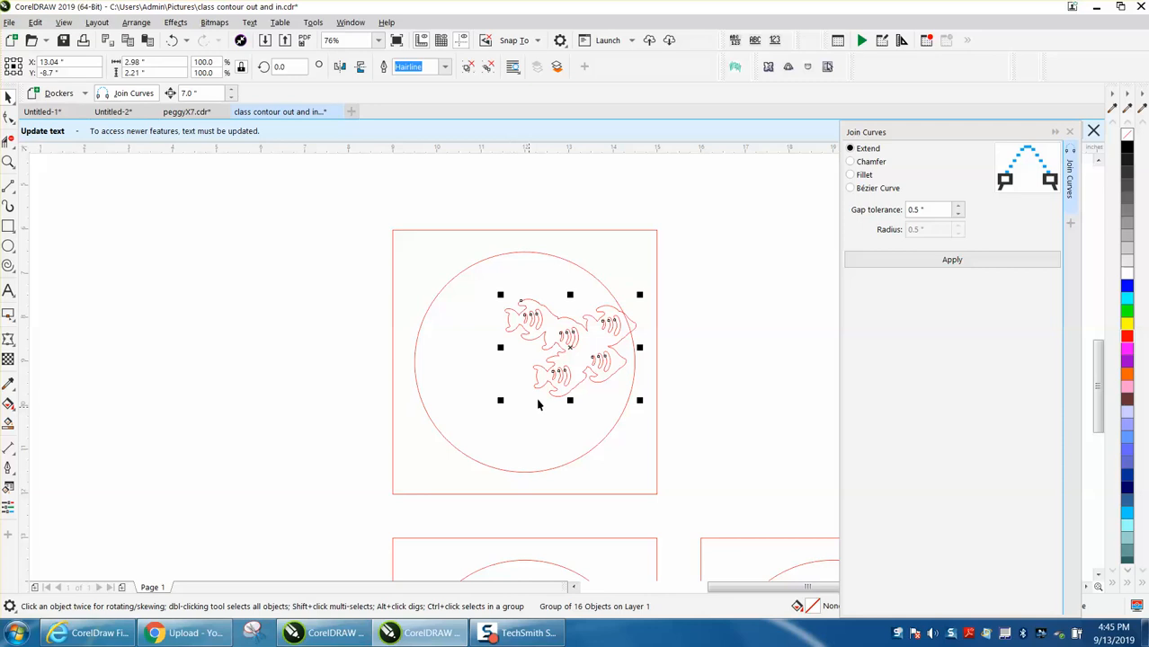
pyautogui.moveTo(580, 346); pyautogui.dragTo(518, 319)
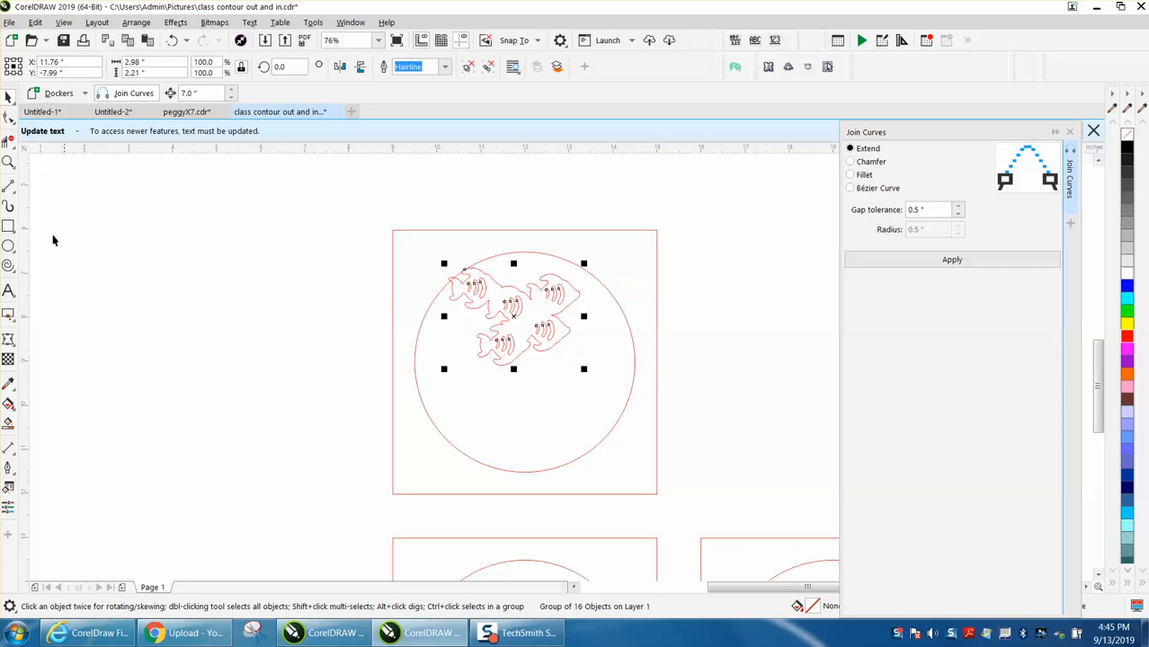
# Shift the fish group slightly up and left so the upper-left fish's fin and tail overlap the circle more
pyautogui.click(8, 163)
pyautogui.moveTo(398, 238); pyautogui.dragTo(601, 346)
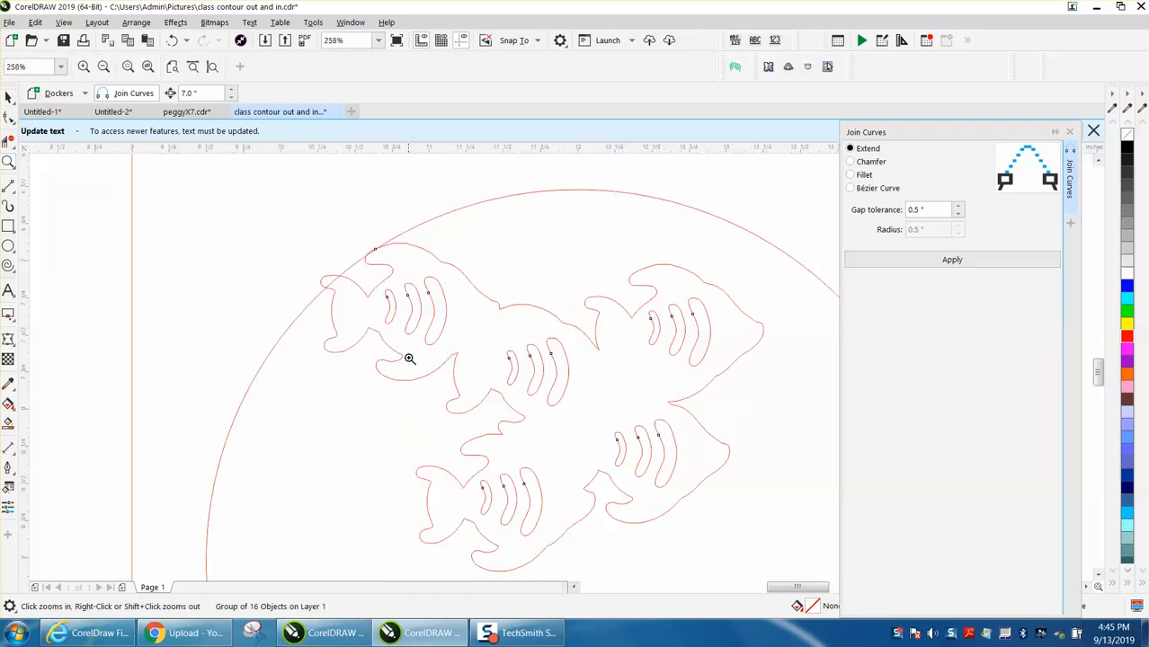
pyautogui.click(8, 98)
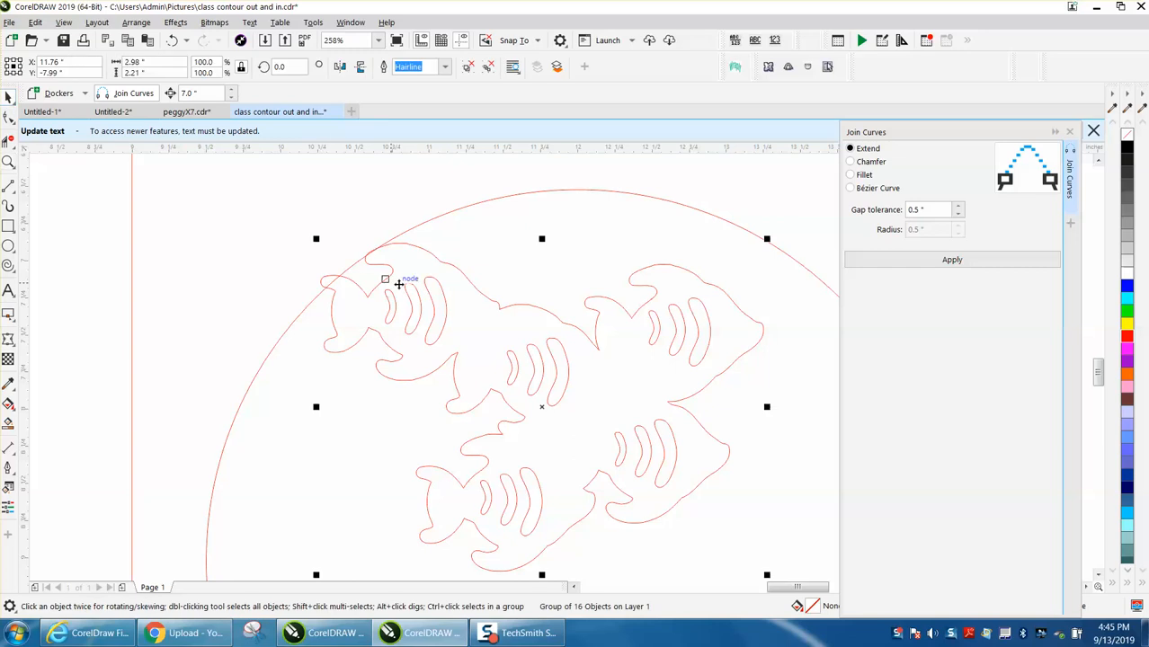
pyautogui.moveTo(498, 319); pyautogui.dragTo(491, 312)
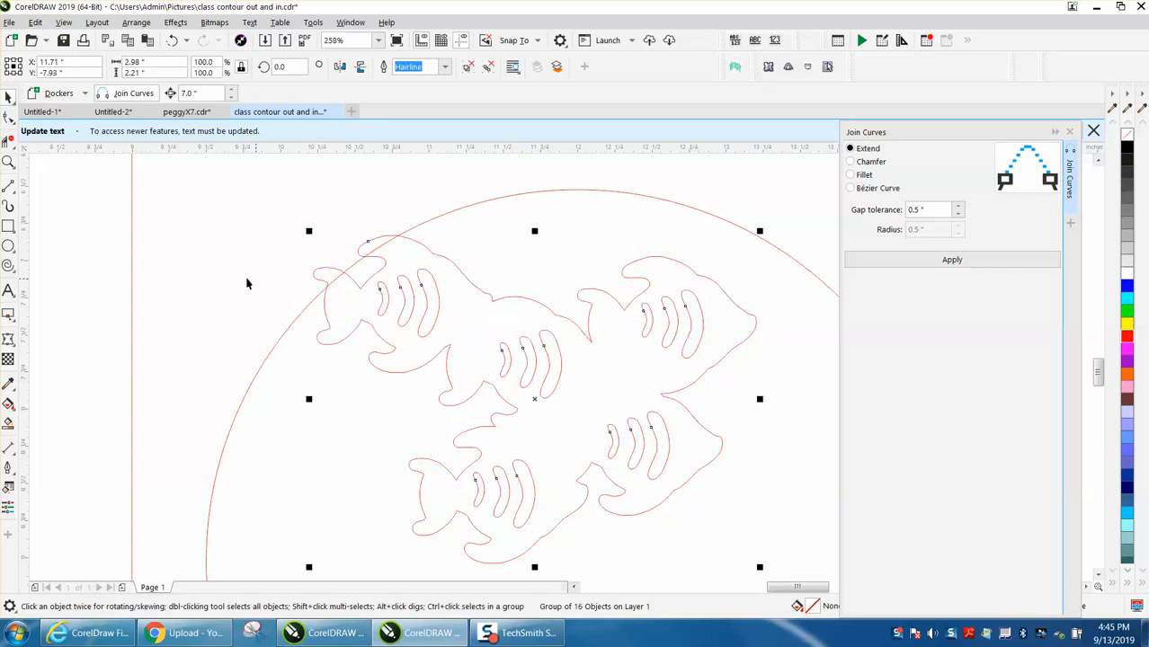
# Delete the upper-left fish's fin and tail segments that cross outside the circle, using Virtual Segment Delete
pyautogui.click(8, 141)
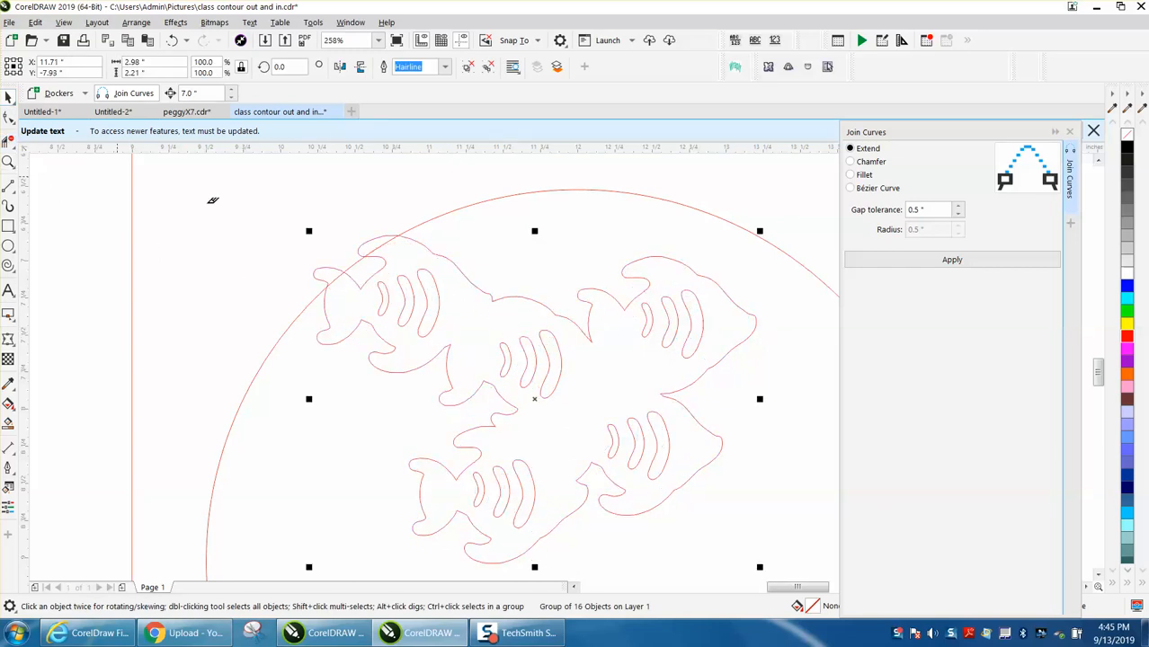
pyautogui.click(388, 235)
pyautogui.click(381, 233)
pyautogui.click(330, 267)
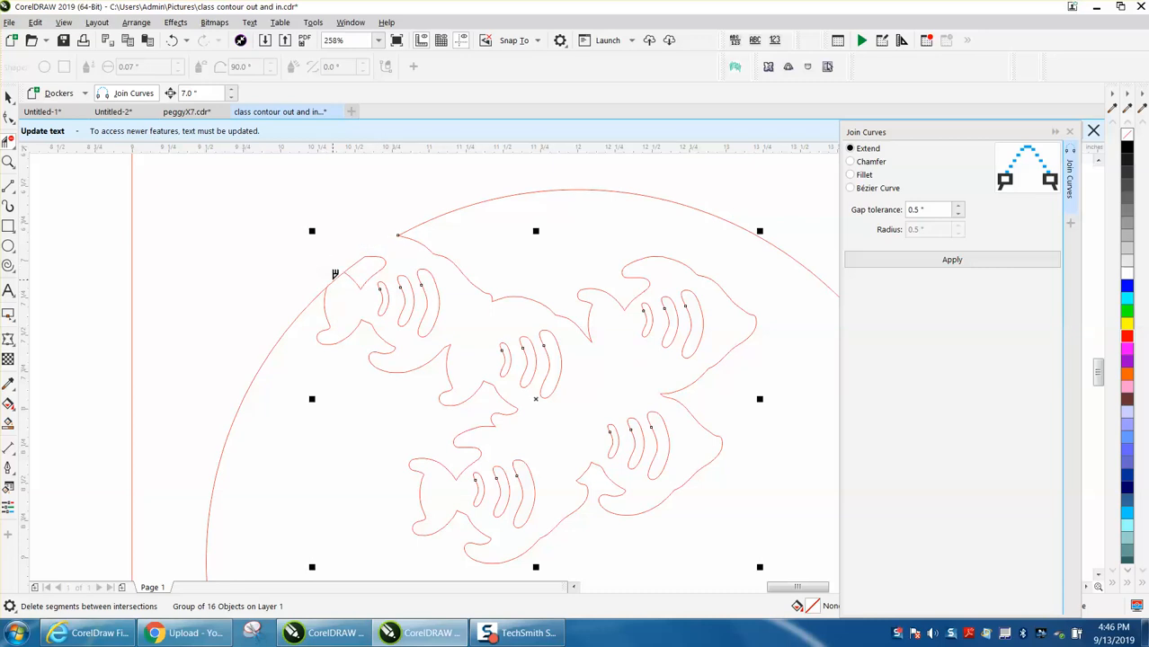
# Fill the region between the square and circle, including the attached fish, with black using Smart Fill
pyautogui.scroll(-5, 355, 320)
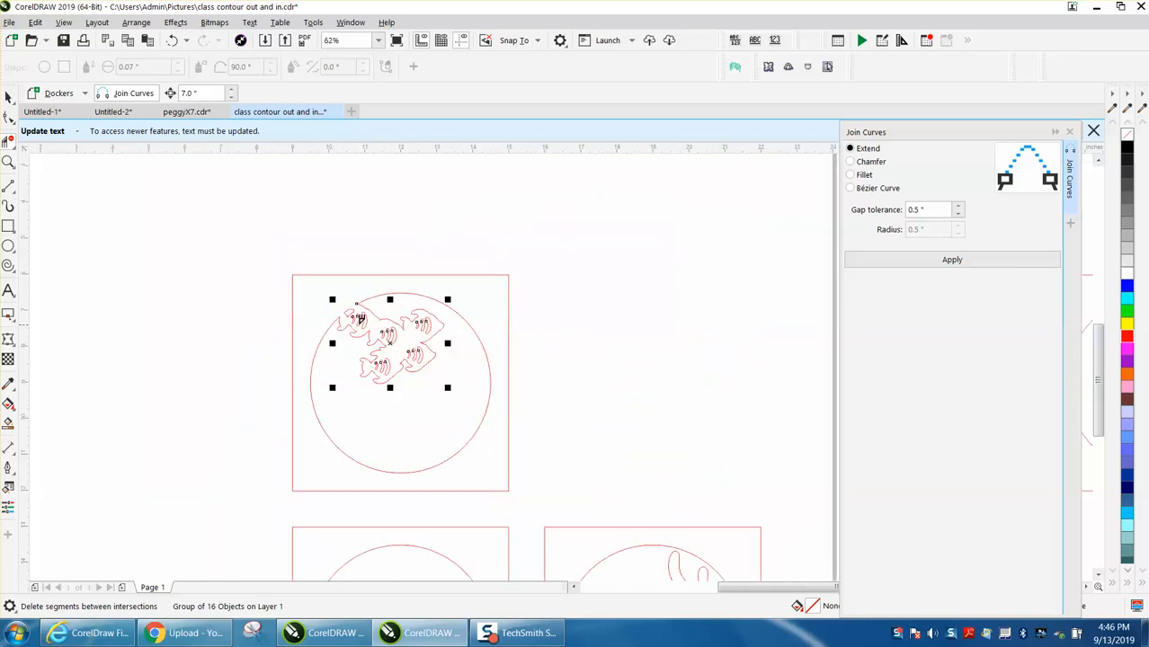
pyautogui.click(8, 423)
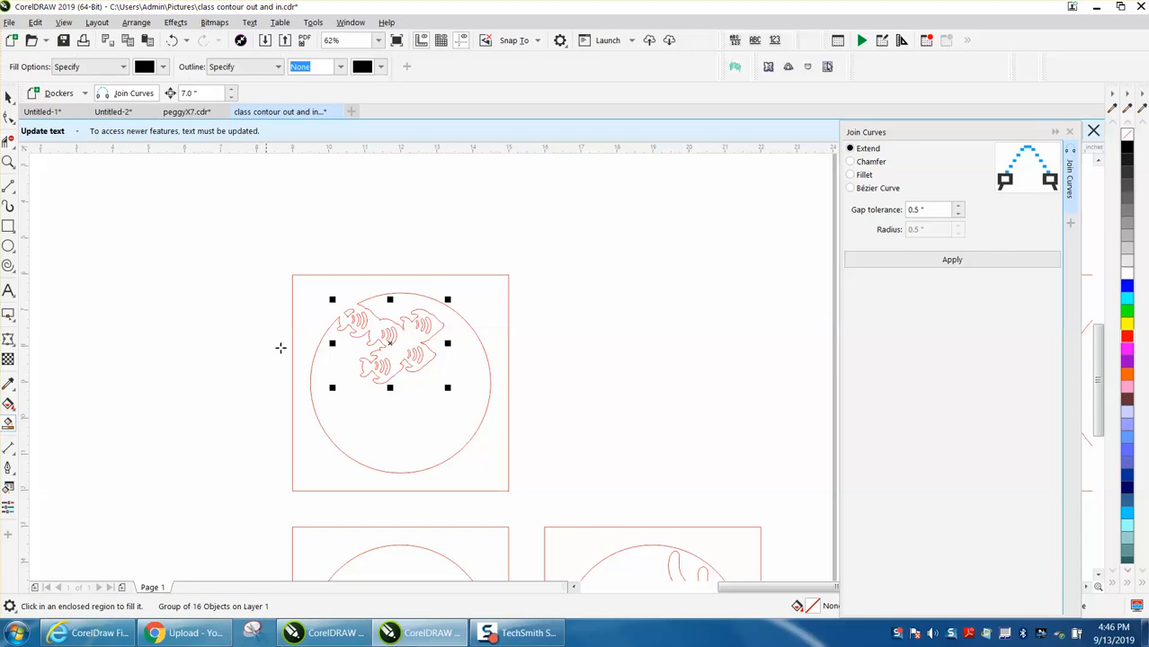
pyautogui.click(320, 308)
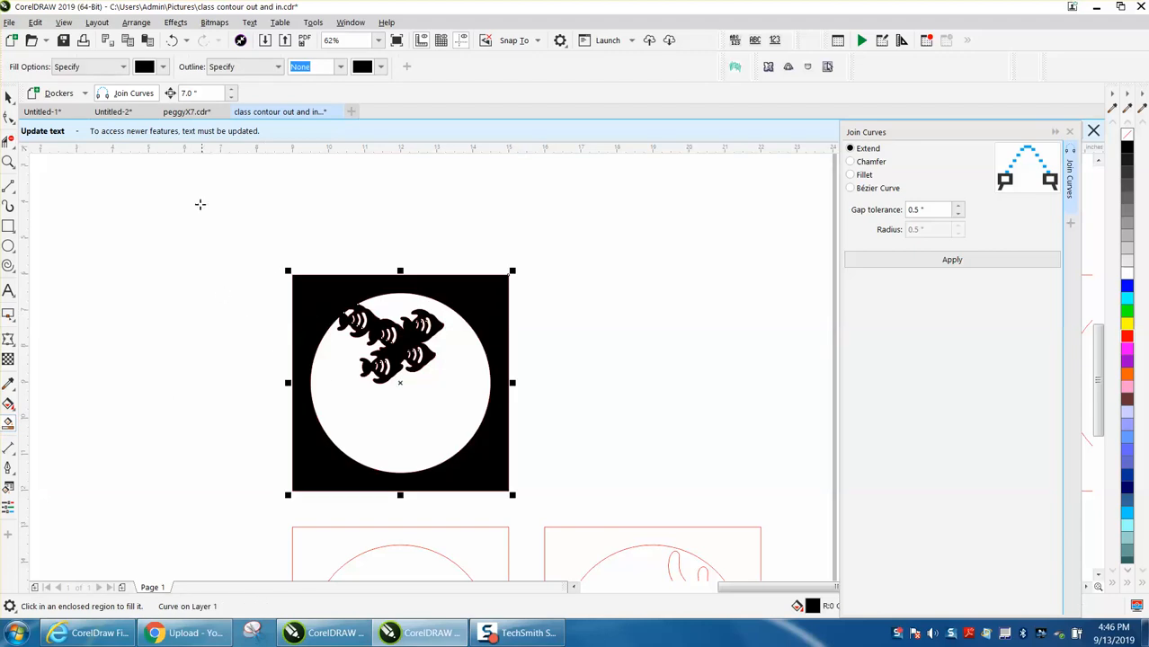
# Undo the black fill around the circle on the fish panel
pyautogui.click(172, 40)
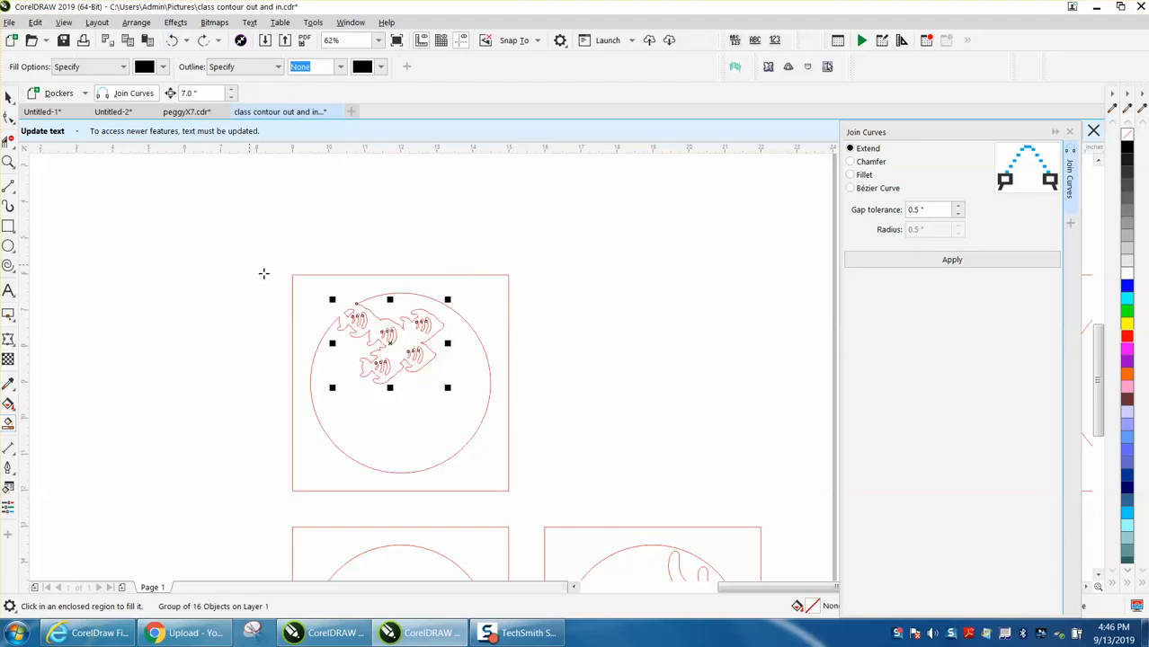
pyautogui.click(9, 99)
# Delete the circle from the spare panel nearest the page, and move its empty square 14 inches left beside the fish panel
pyautogui.scroll(-2, 448, 290)
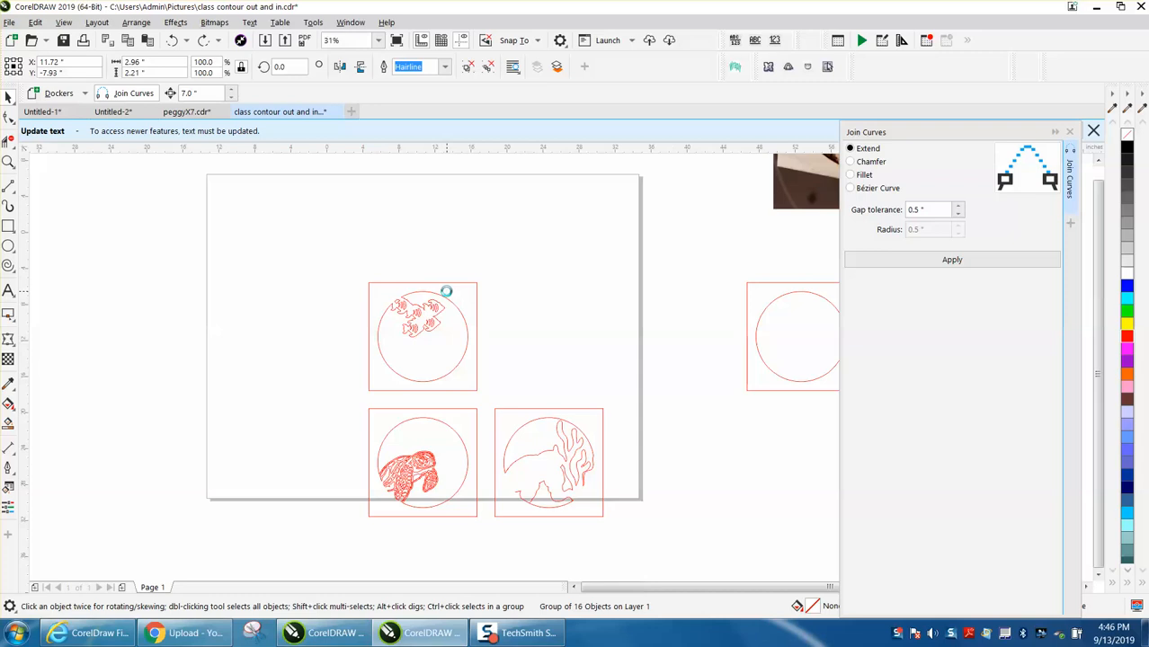
pyautogui.click(607, 327)
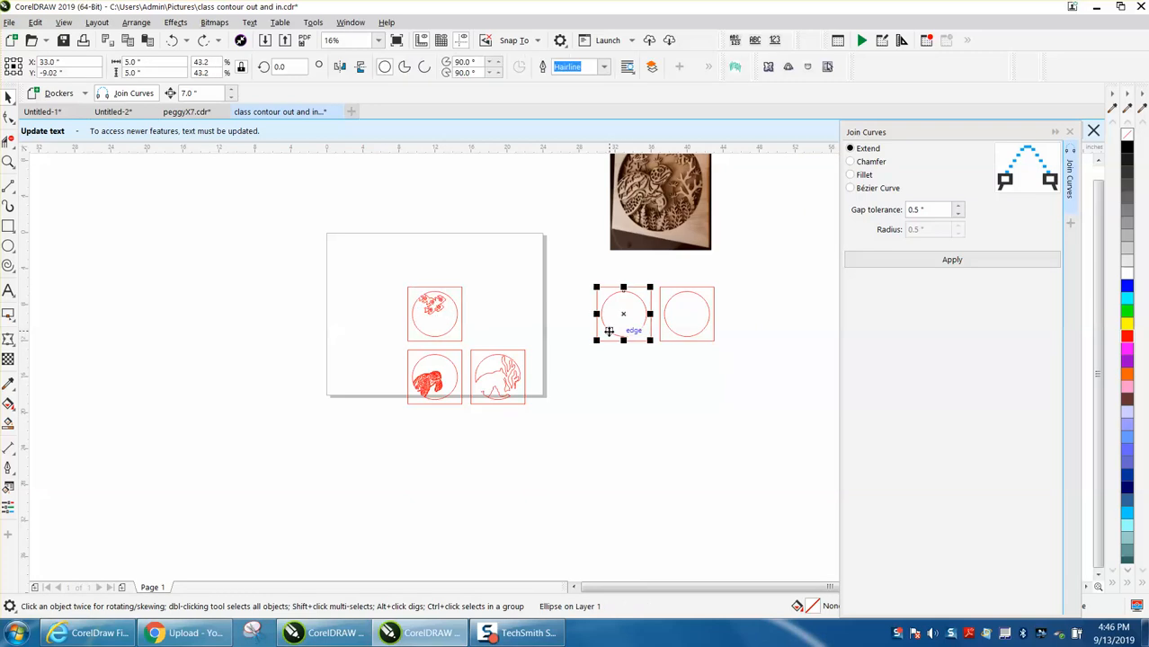
pyautogui.press('Delete')
pyautogui.moveTo(586, 276); pyautogui.dragTo(661, 356)
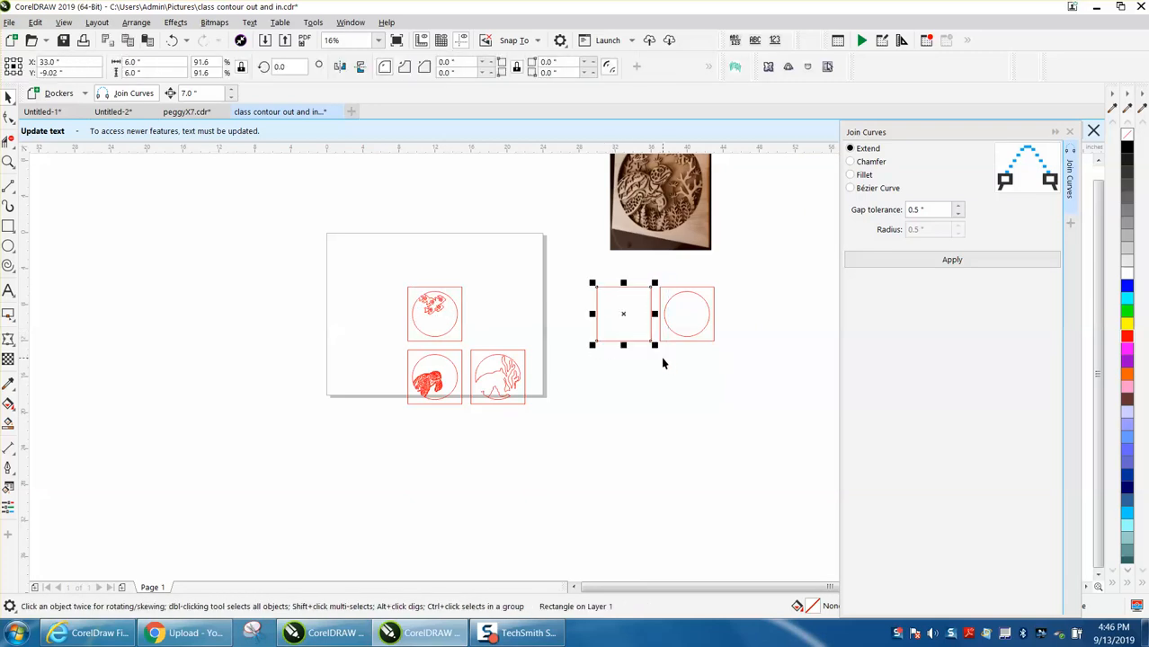
pyautogui.press('Left')
pyautogui.press('Left')
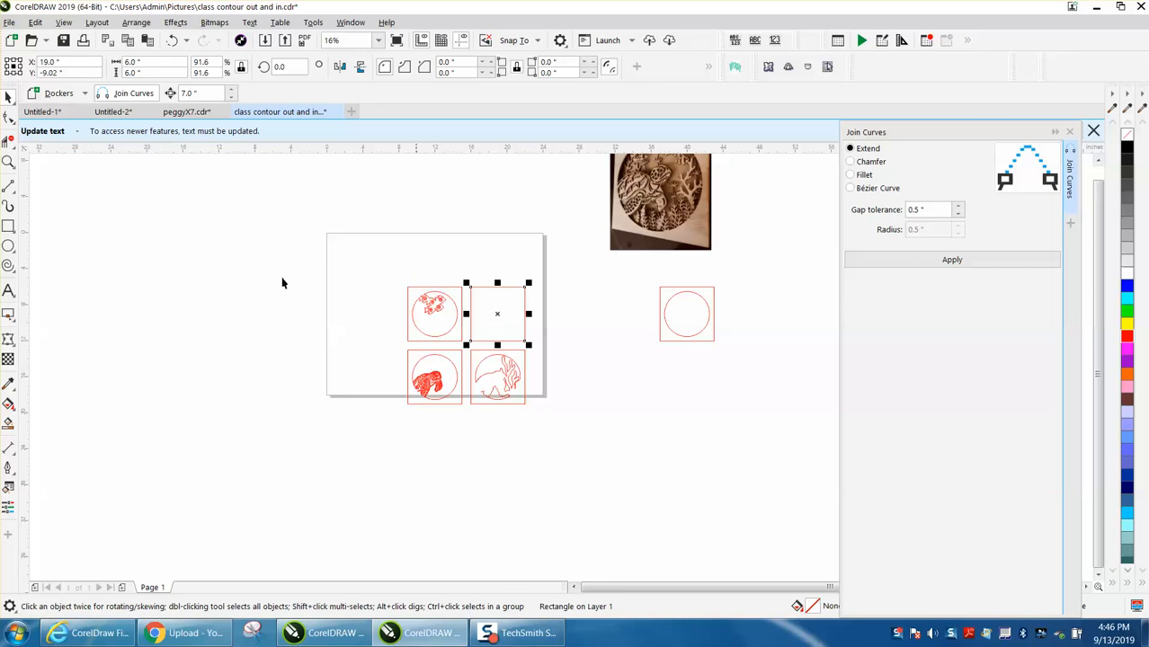
pyautogui.click(8, 162)
pyautogui.moveTo(369, 282); pyautogui.dragTo(626, 448)
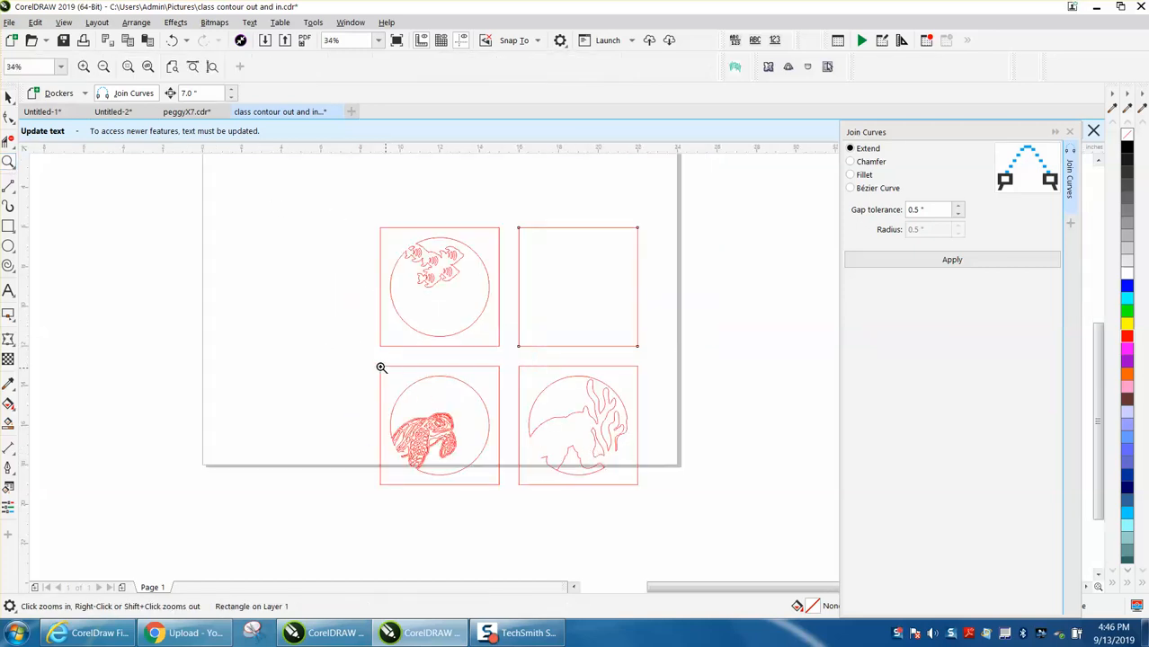
pyautogui.click(8, 96)
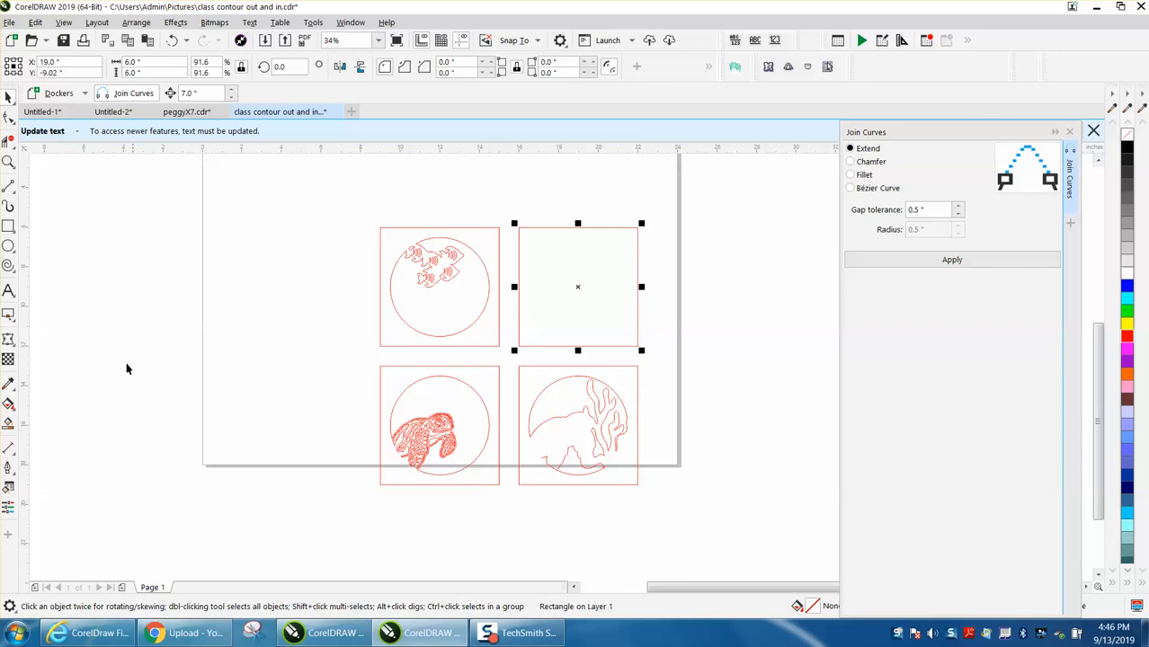
pyautogui.click(8, 423)
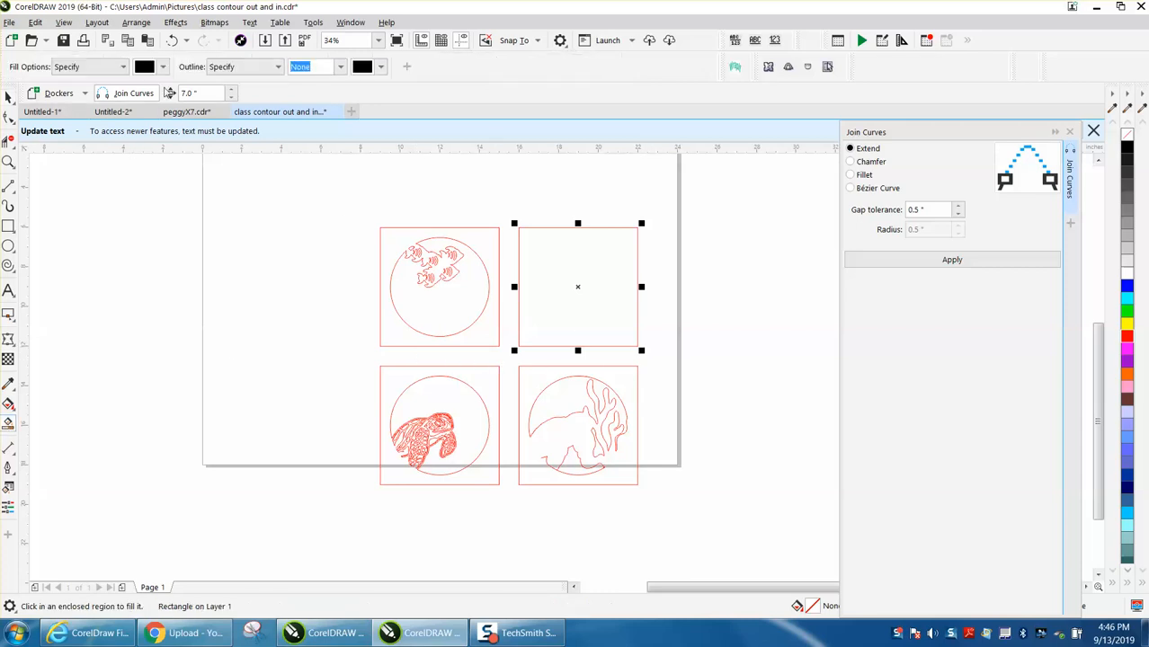
pyautogui.click(162, 67)
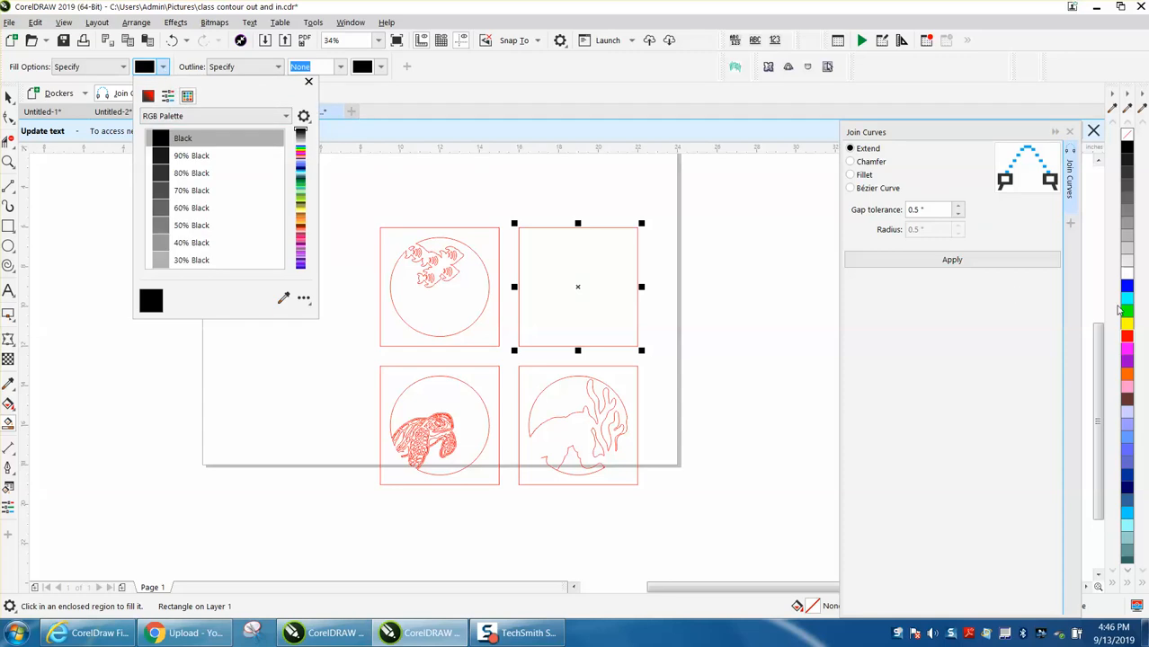
pyautogui.press('Escape')
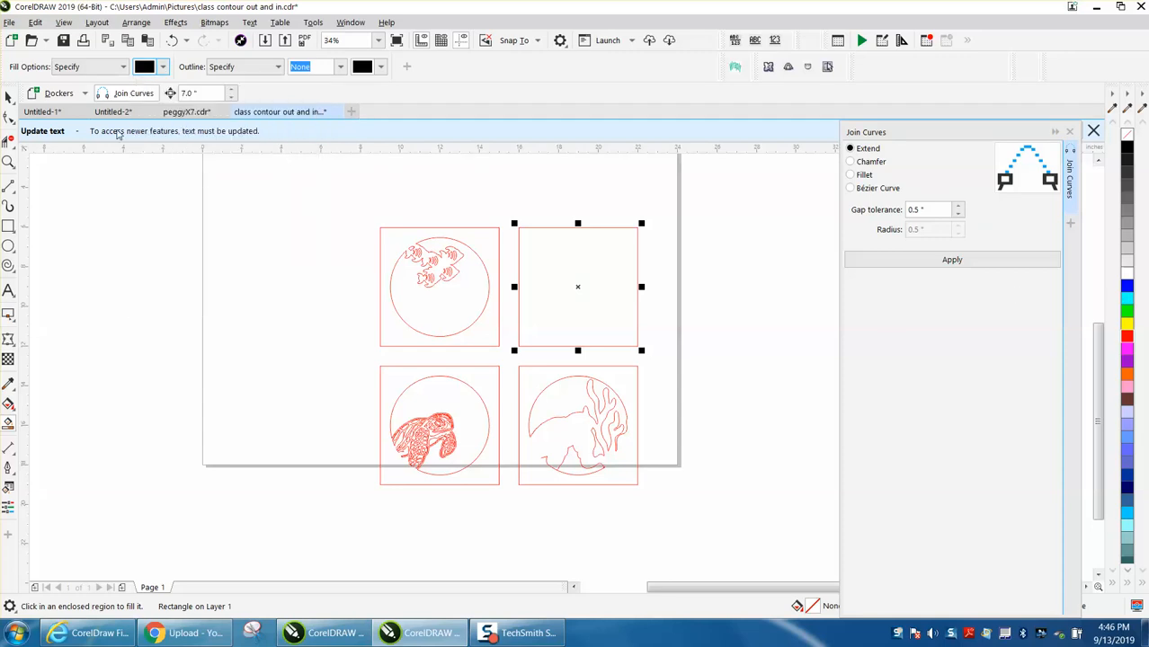
pyautogui.click(8, 97)
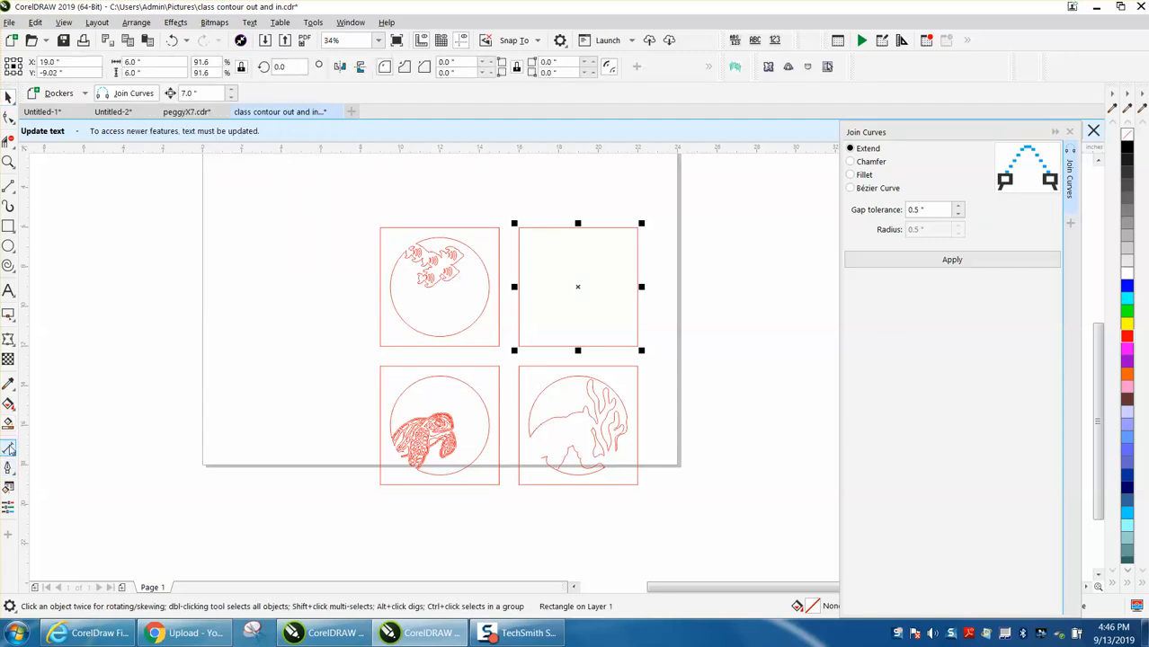
# Fill the empty square beside the fish panel with cyan, without an outline, using Smart Fill
pyautogui.click(8, 423)
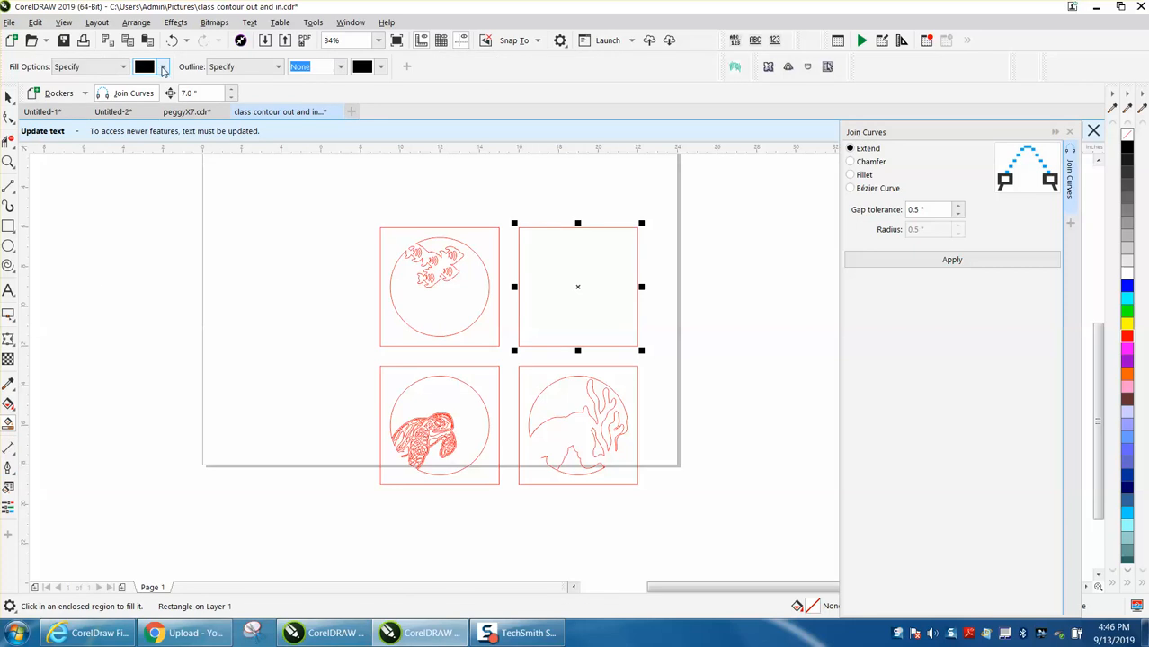
pyautogui.click(164, 68)
pyautogui.click(283, 297)
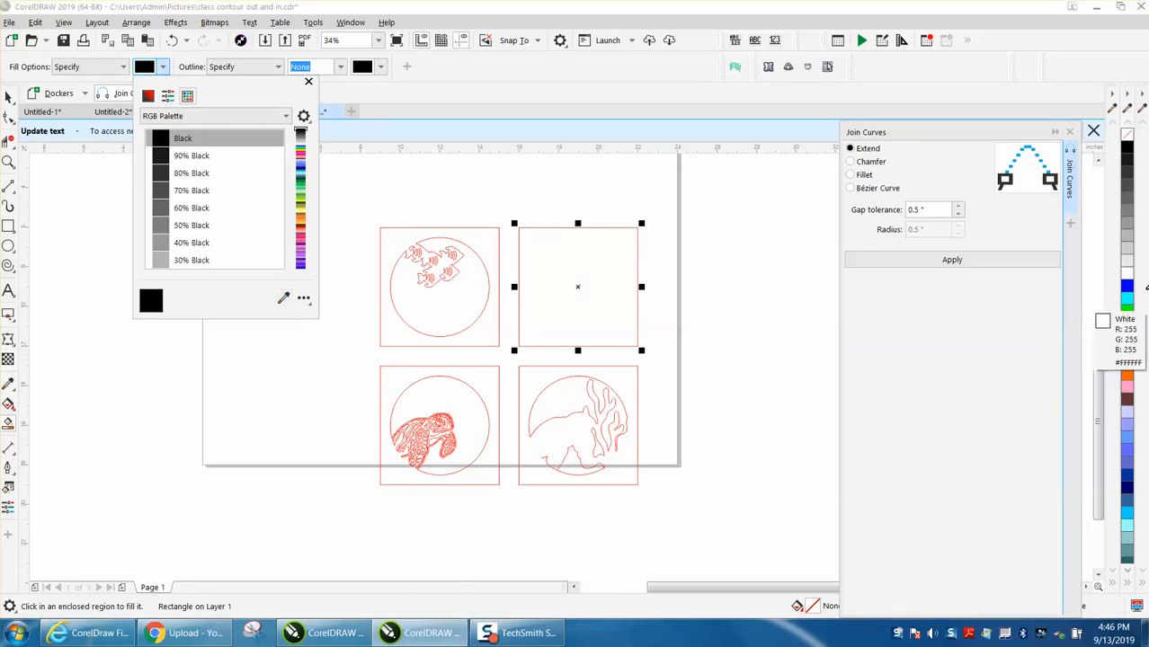
pyautogui.click(1127, 297)
pyautogui.click(599, 300)
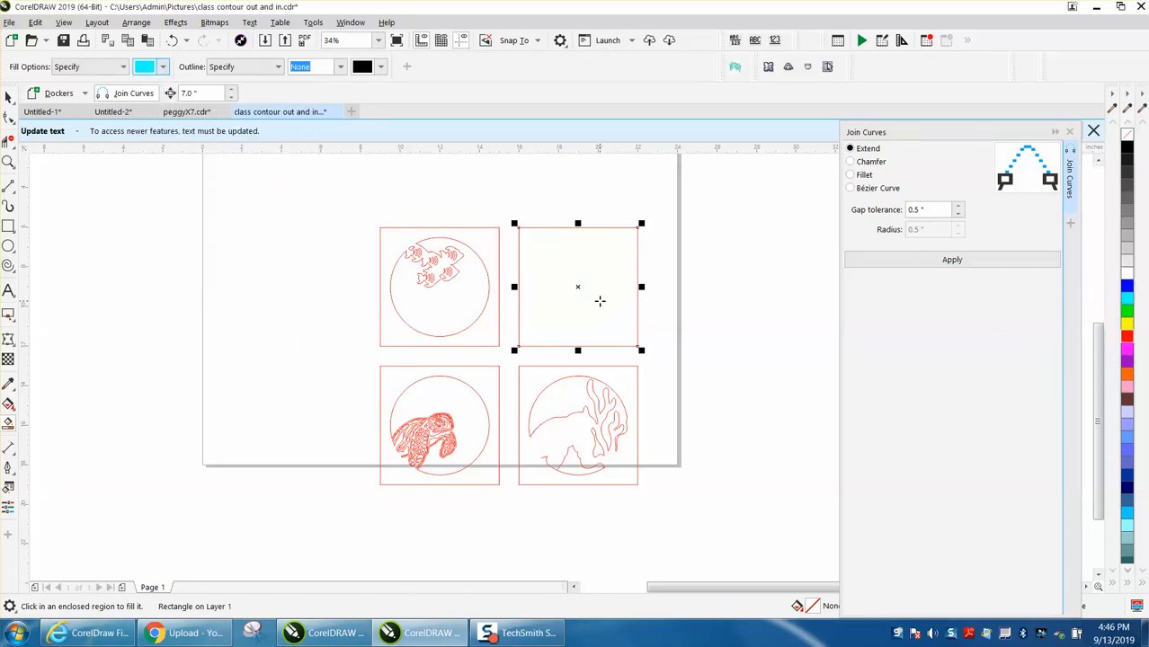
pyautogui.click(600, 301)
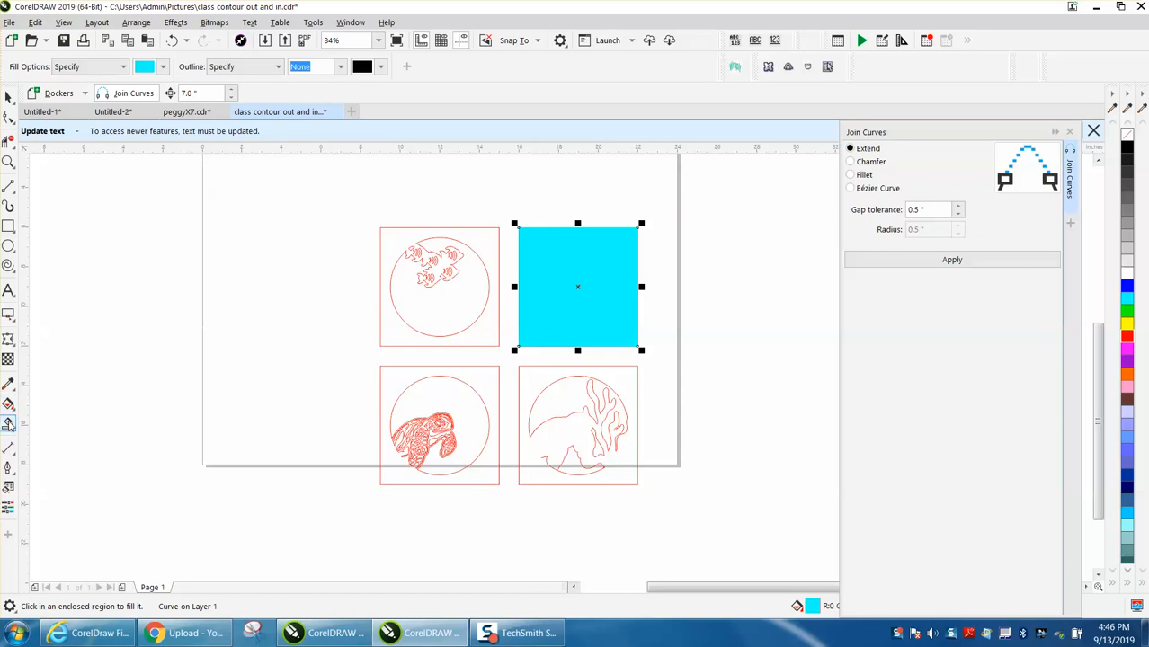
# Smart Fill the area between the square and circle on the fish panel, including the attached fish, with light violet-blue
pyautogui.click(163, 66)
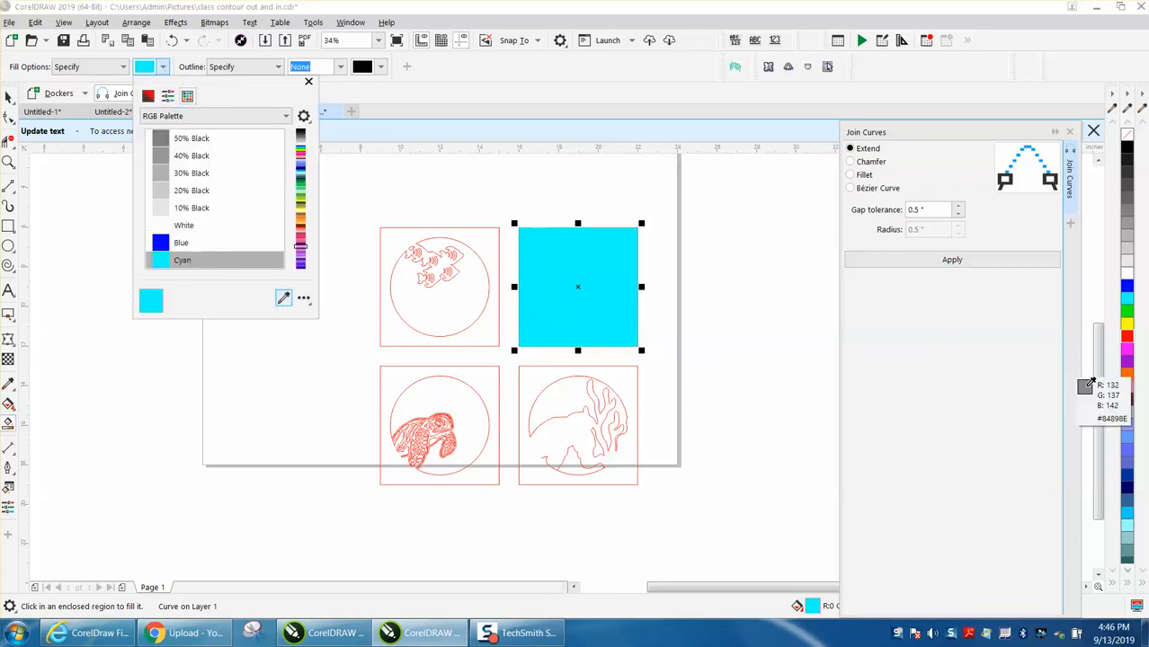
pyautogui.click(1129, 424)
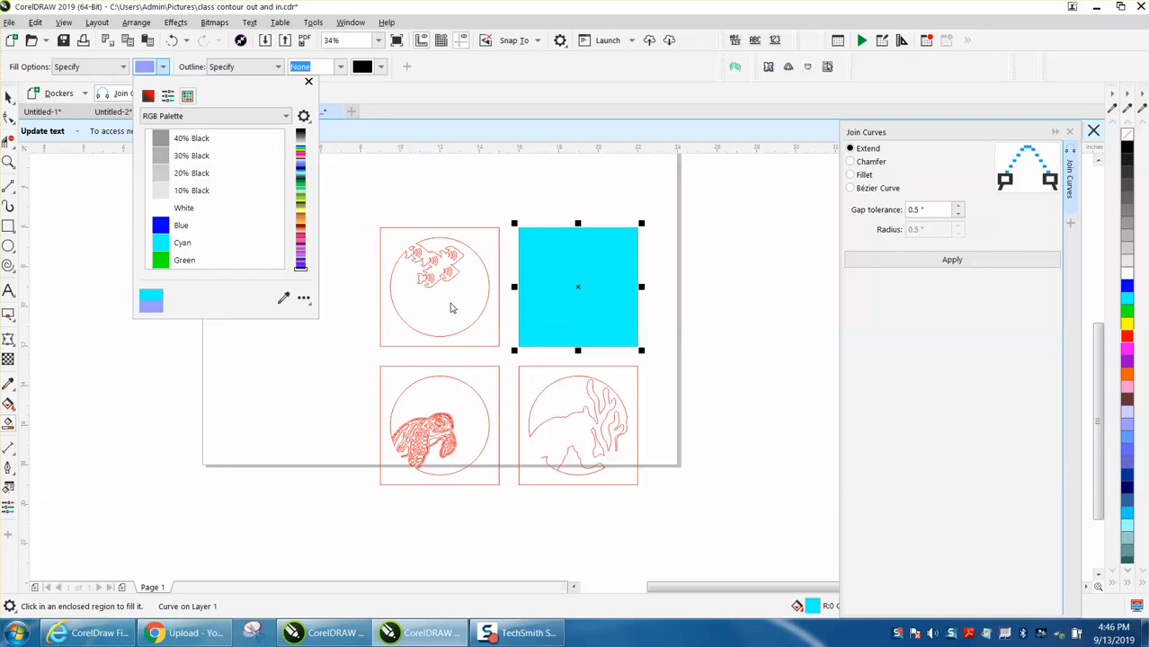
pyautogui.click(490, 249)
pyautogui.click(489, 248)
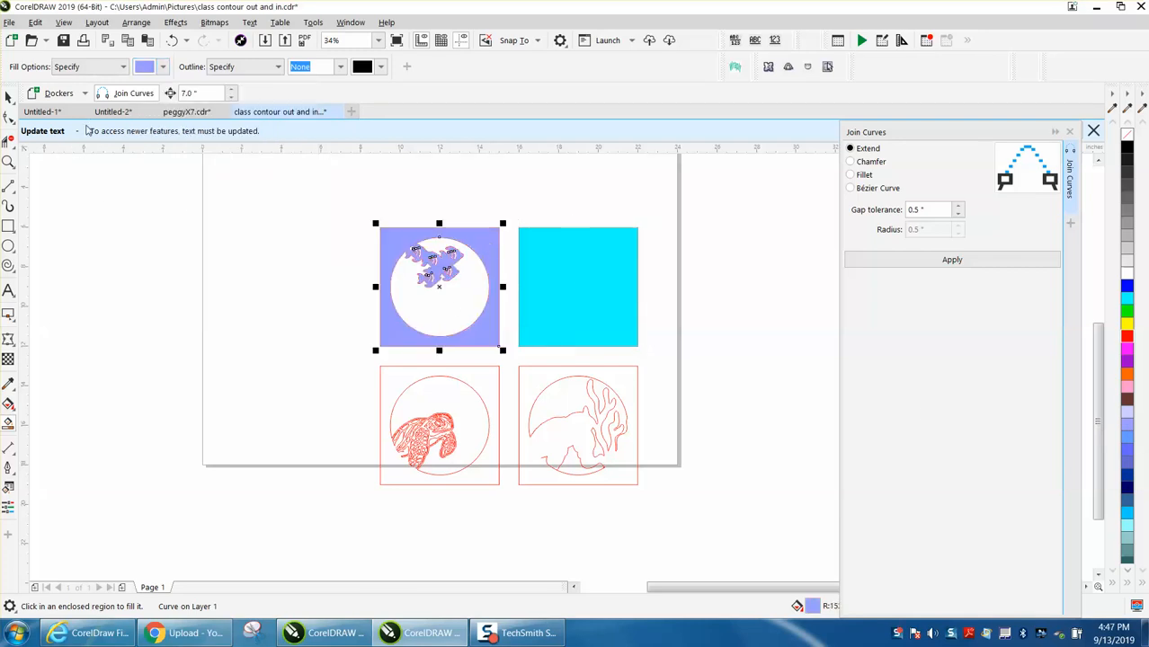
# Smart Fill the coral panel's area outside the circle opening, including the coral silhouette, with dark blue
pyautogui.click(162, 70)
pyautogui.click(284, 298)
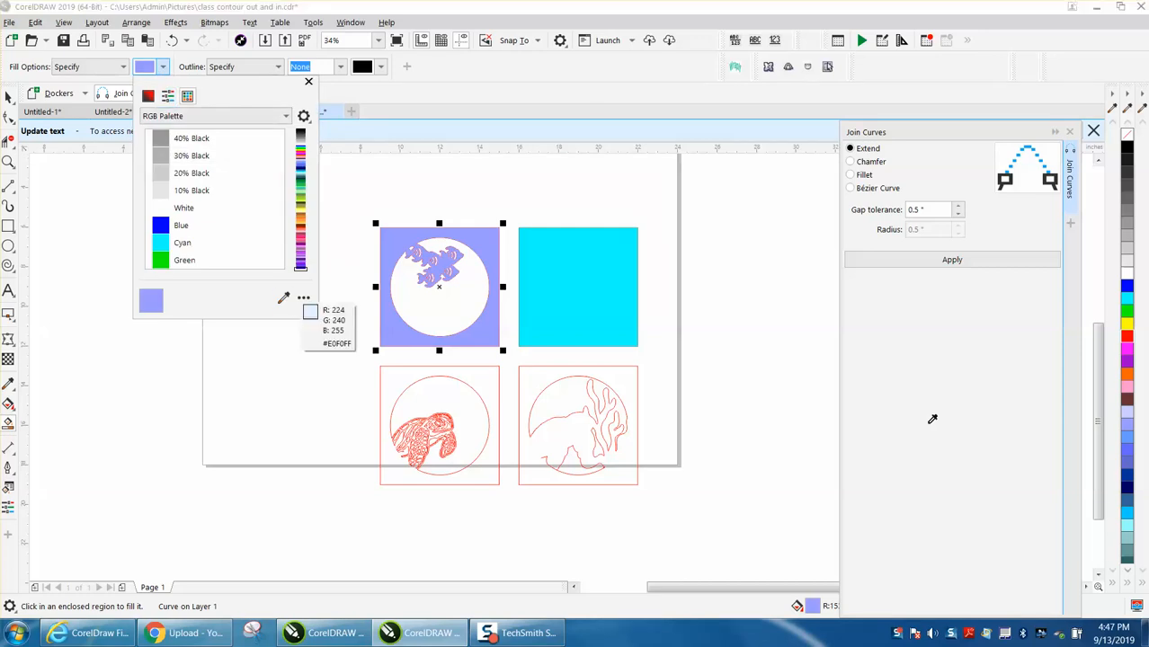
pyautogui.click(1126, 476)
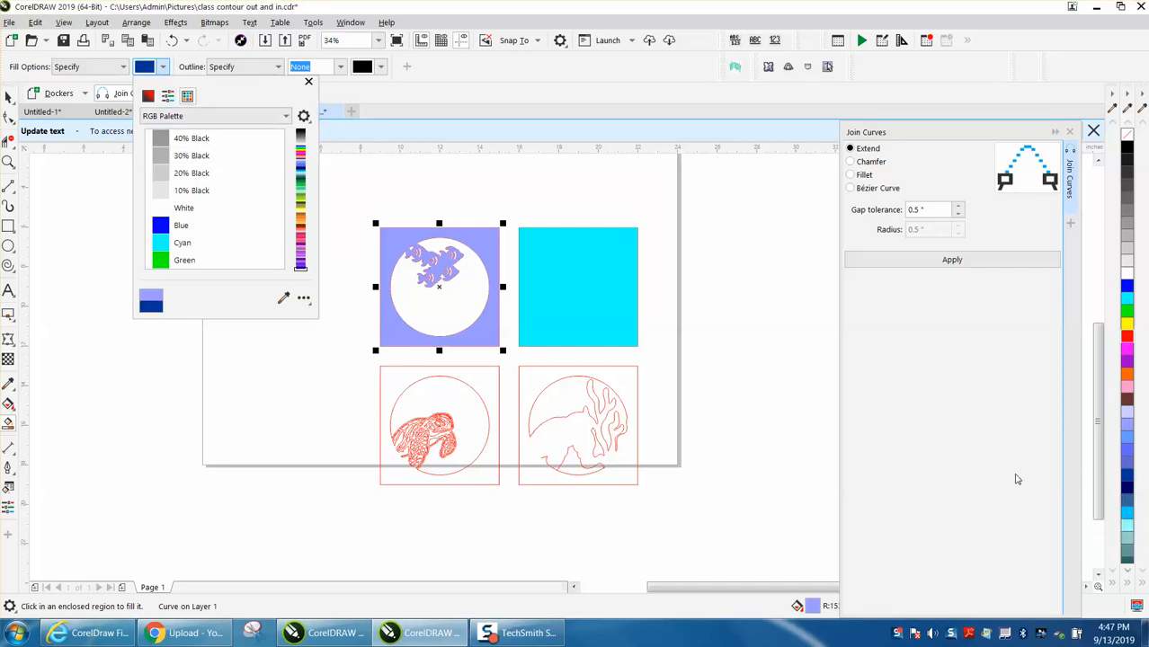
pyautogui.click(536, 379)
pyautogui.click(535, 377)
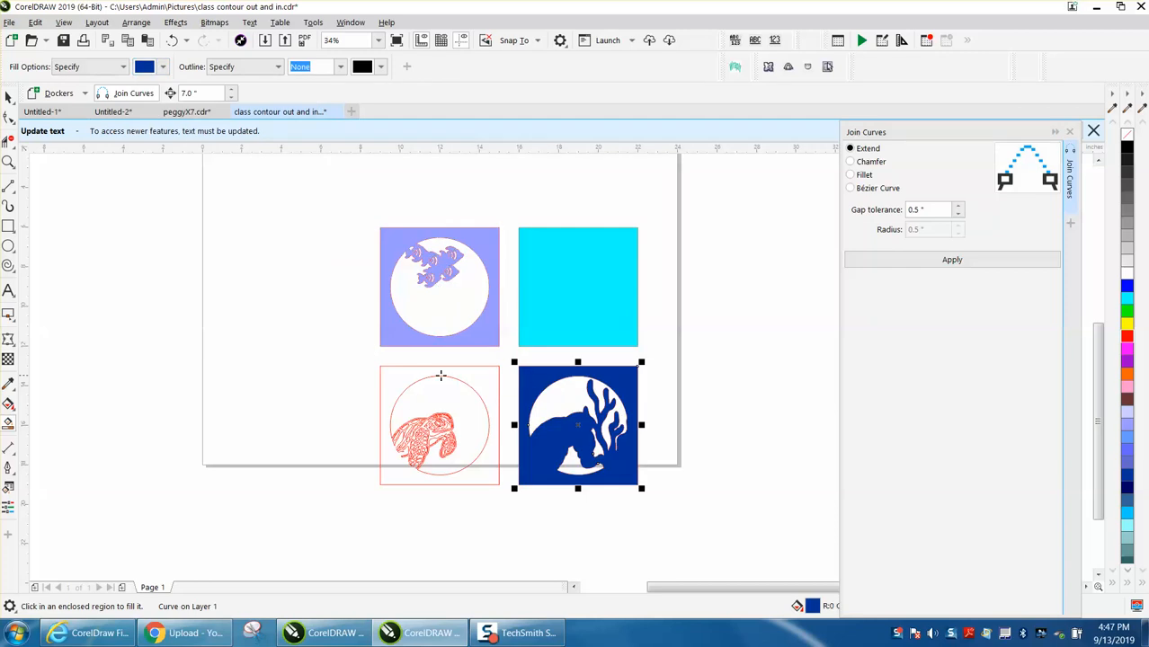
pyautogui.click(8, 97)
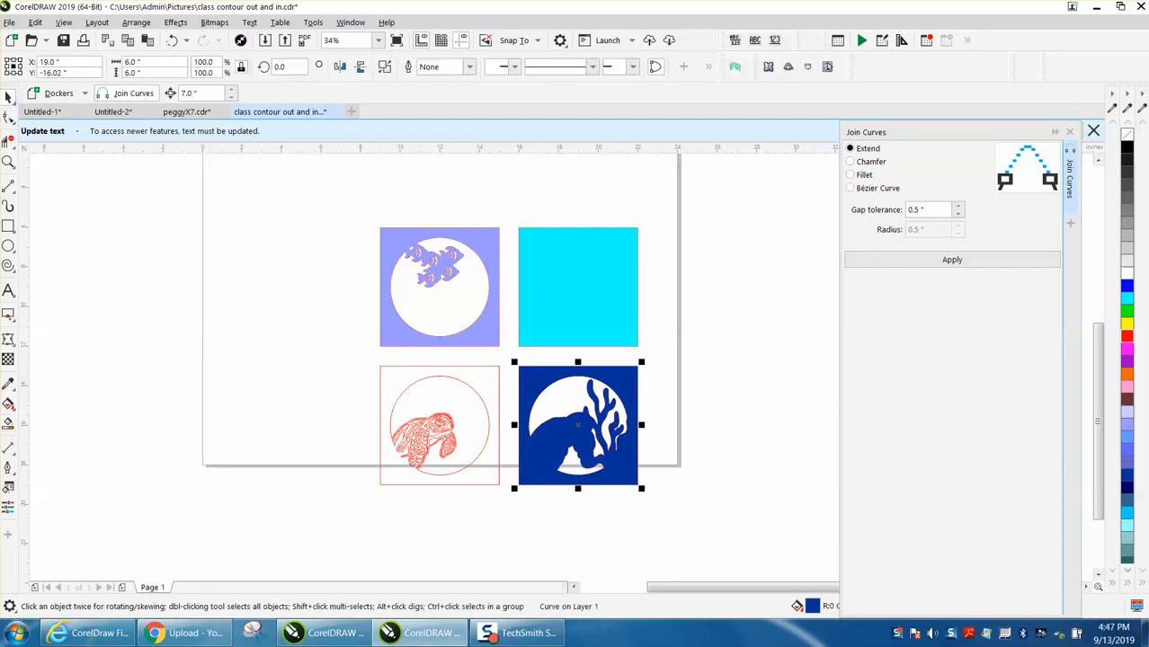
# Smart Fill the turtle panel's area between the square and circle, including the attached turtle, with light cyan
pyautogui.click(9, 423)
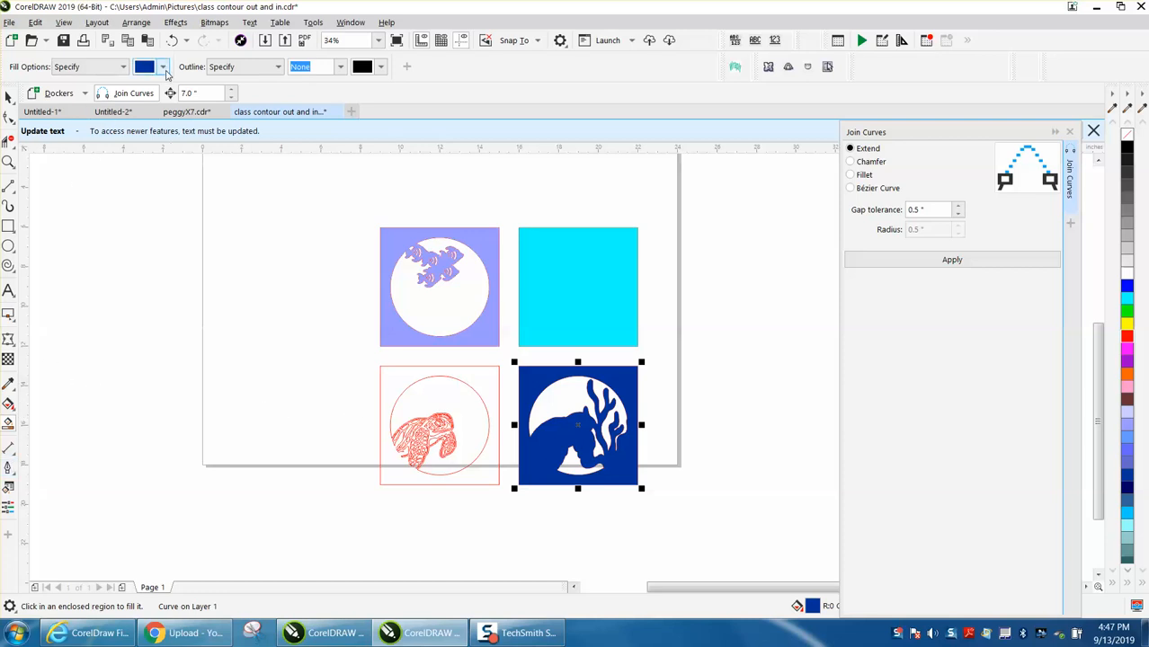
pyautogui.click(163, 67)
pyautogui.click(284, 300)
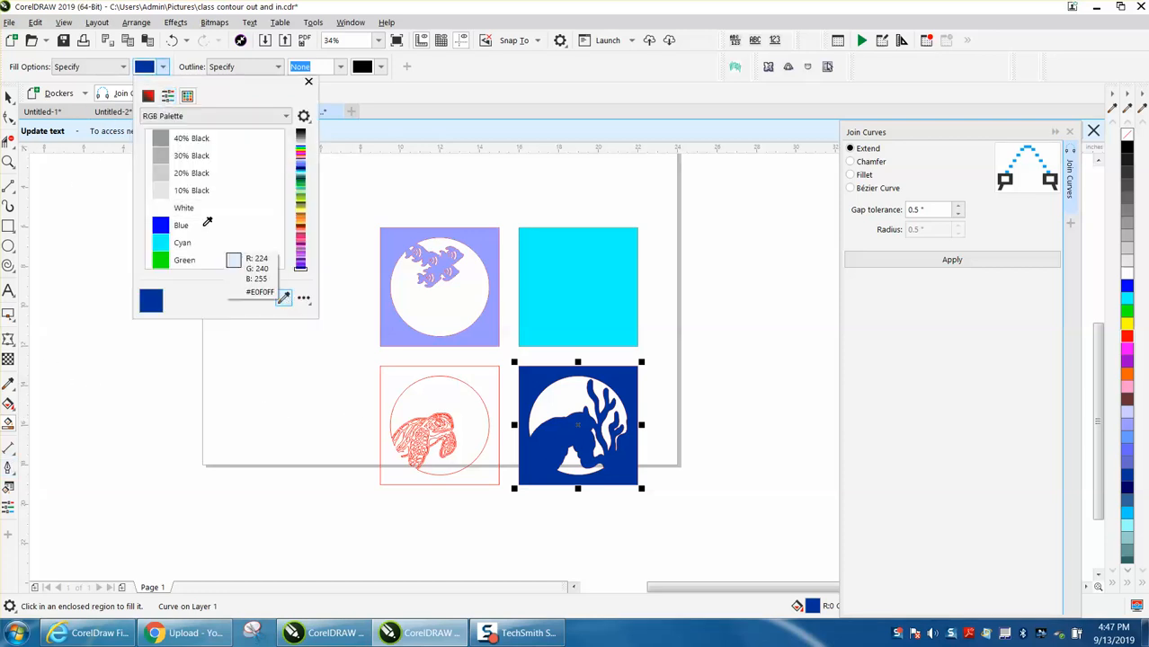
pyautogui.click(1127, 527)
pyautogui.click(481, 380)
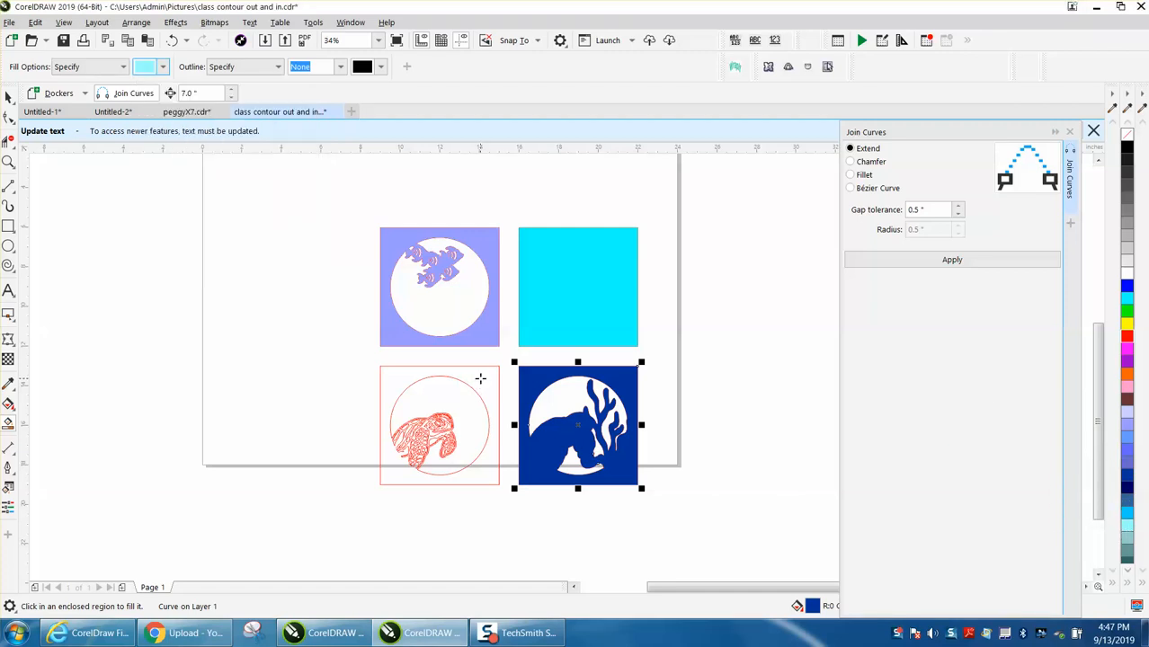
pyautogui.click(481, 379)
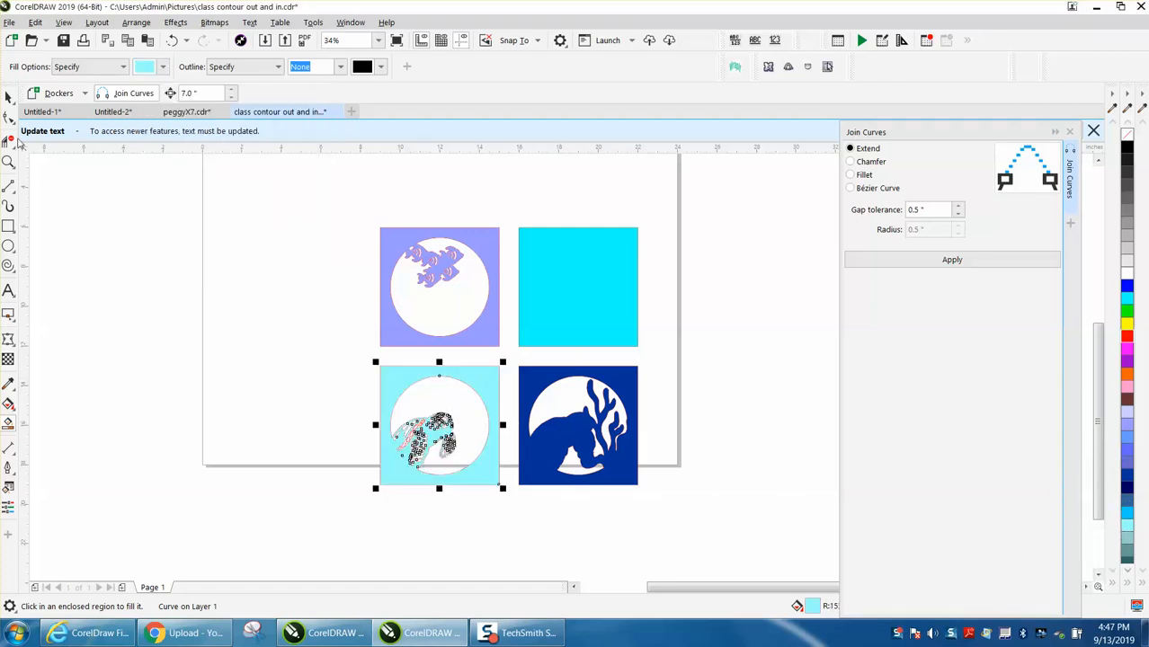
# Duplicate all four coloured panels and move the copies 14 inches left of the originals
pyautogui.click(8, 96)
pyautogui.moveTo(328, 212); pyautogui.dragTo(742, 533)
pyautogui.press('KP_Add')
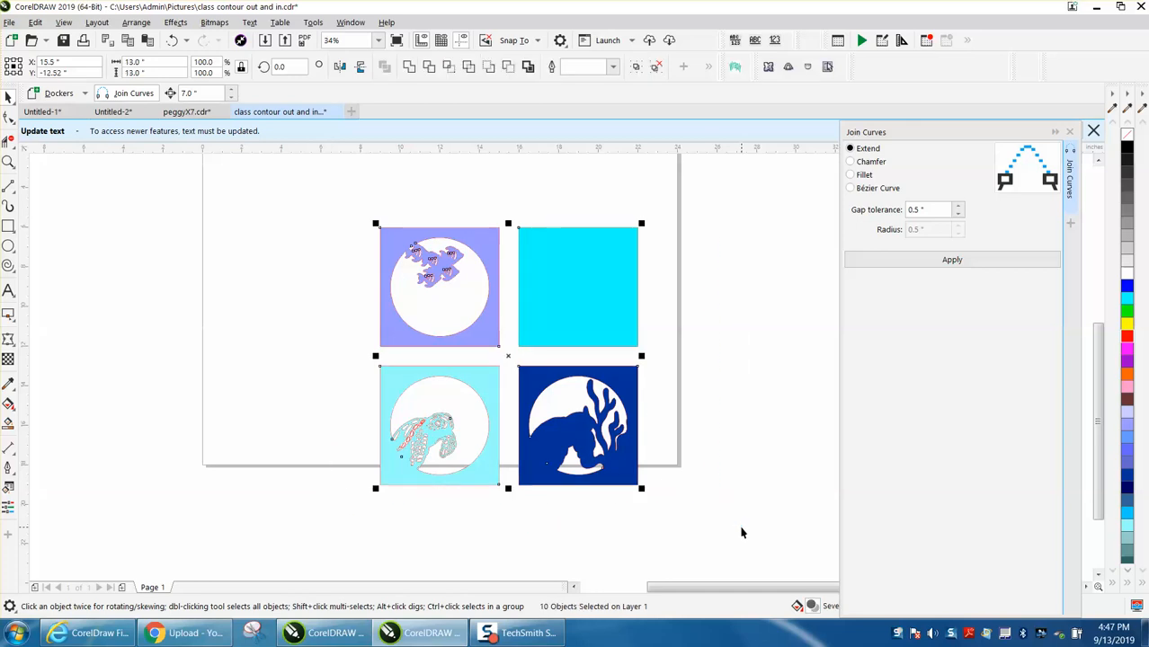
pyautogui.press('Left')
pyautogui.press('Left')
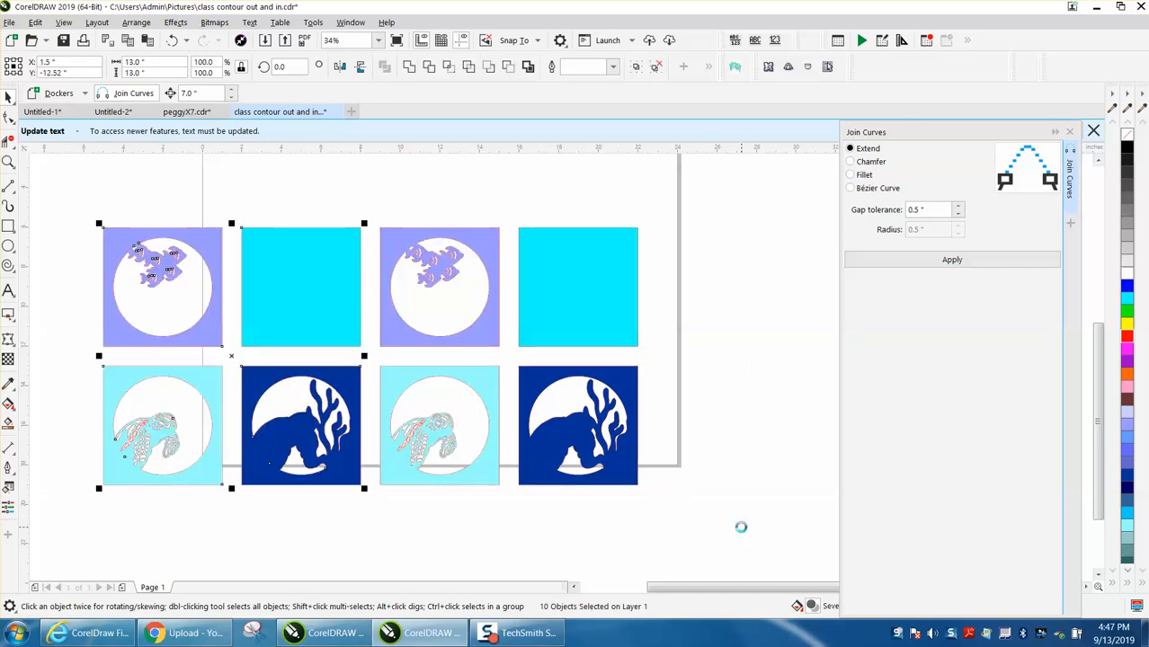
# Move the original fish panel's violet-blue fill 7 inches right so it sits on top of the cyan square
pyautogui.scroll(-1, 730, 492)
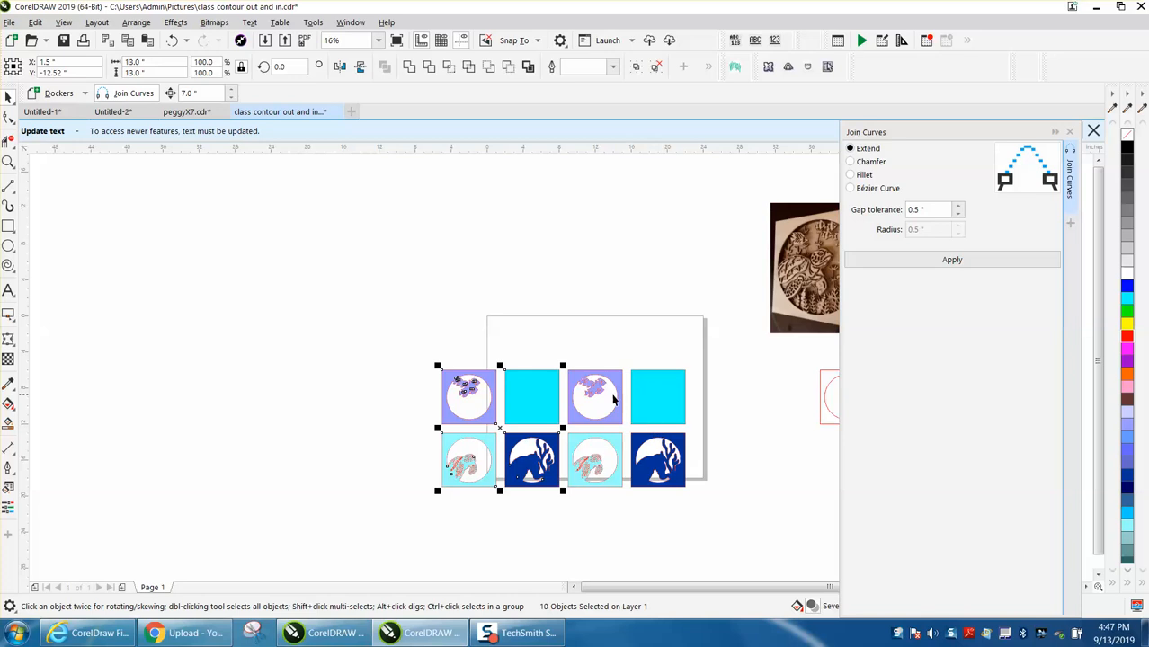
pyautogui.click(8, 161)
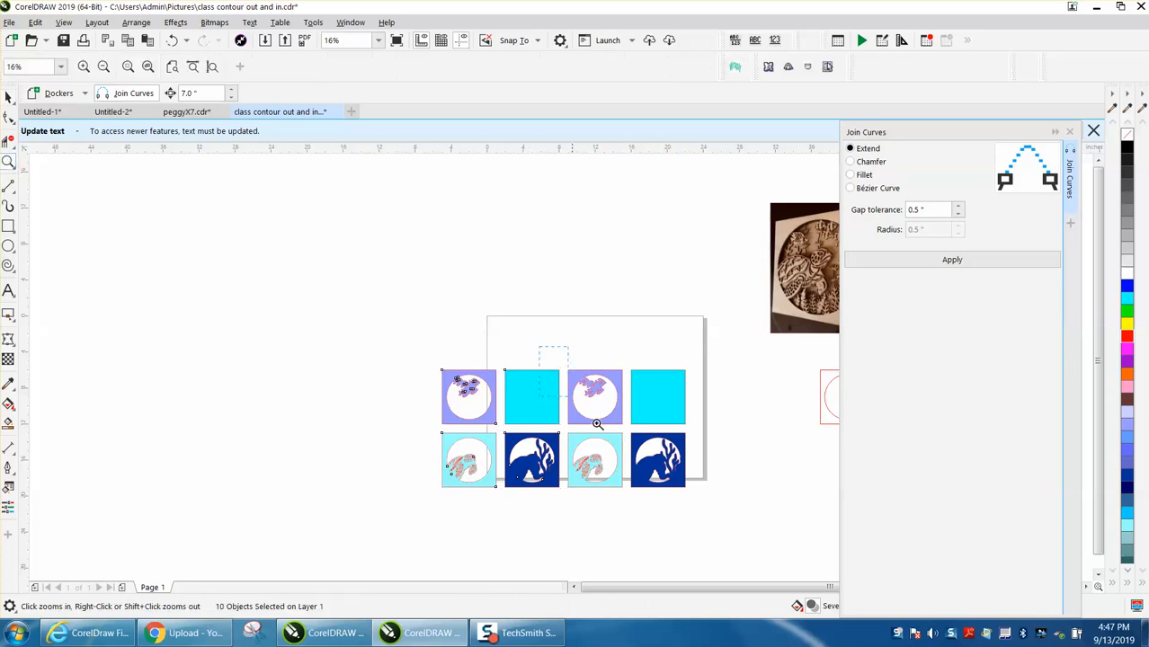
pyautogui.click(741, 535)
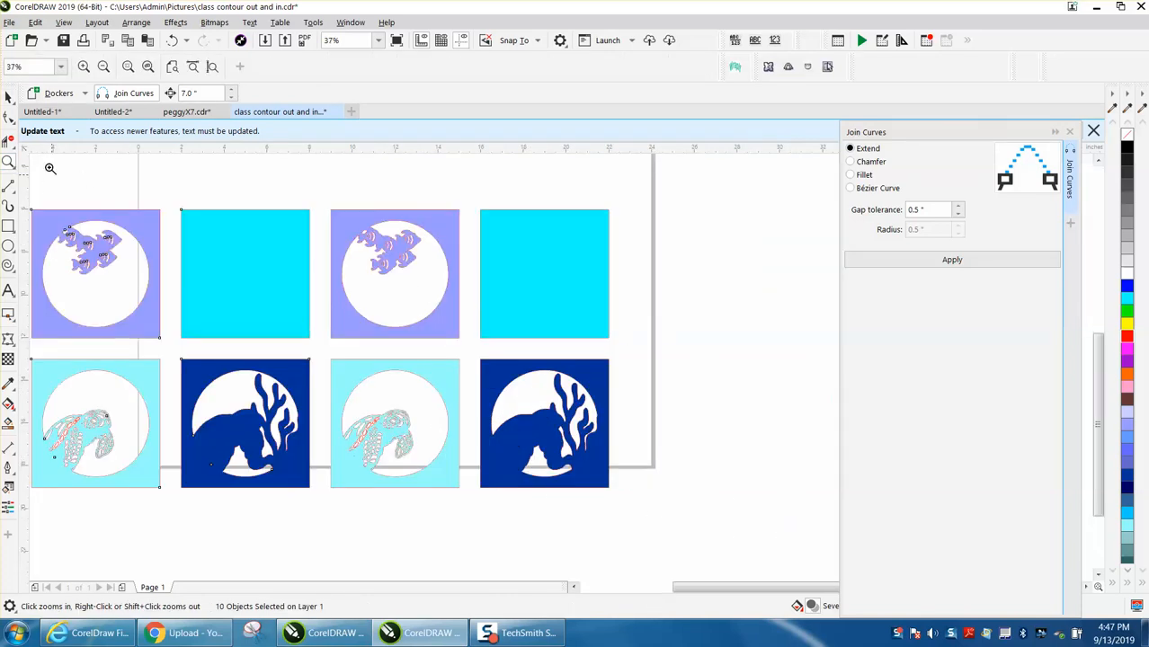
pyautogui.click(8, 97)
pyautogui.click(569, 272)
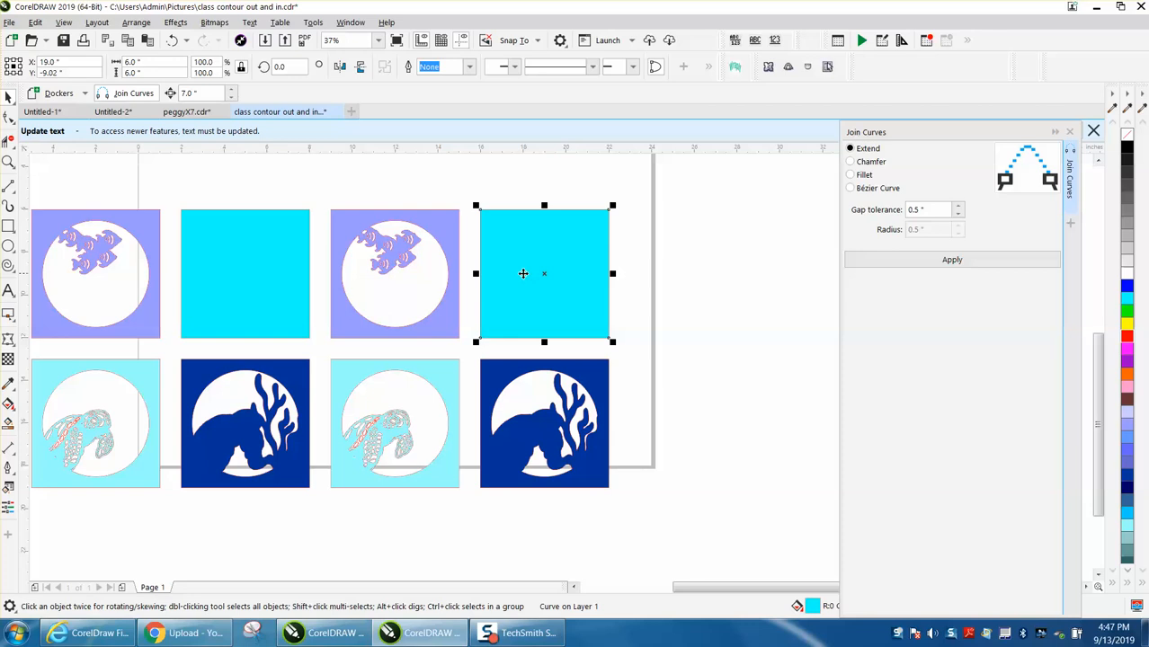
pyautogui.click(438, 232)
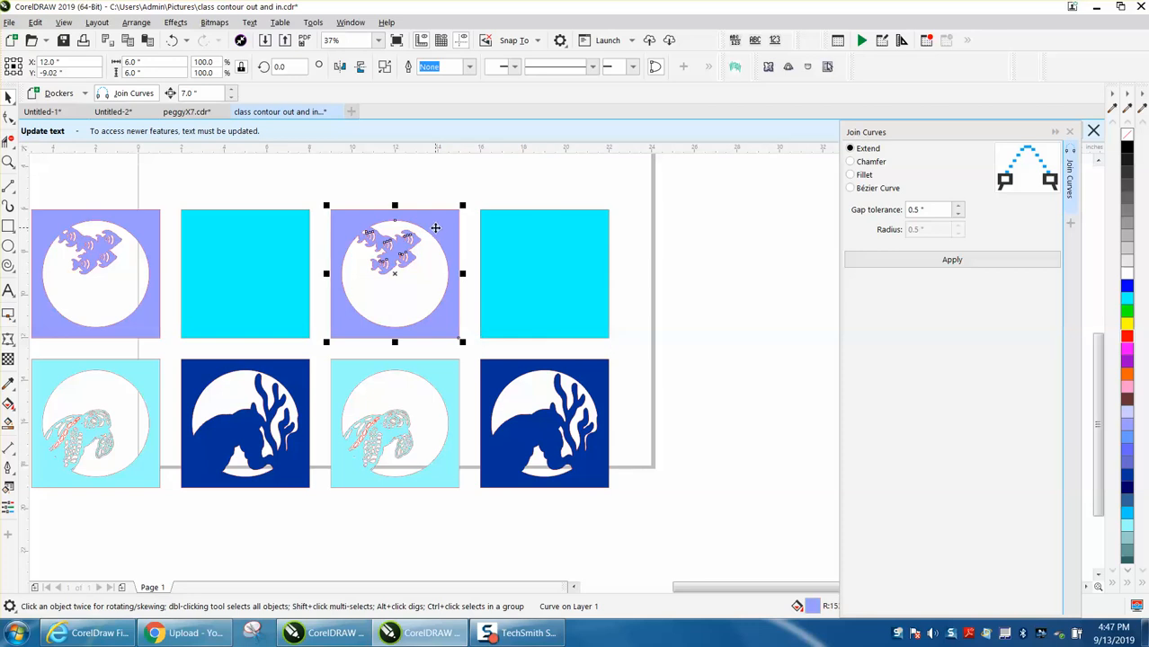
pyautogui.press('Right')
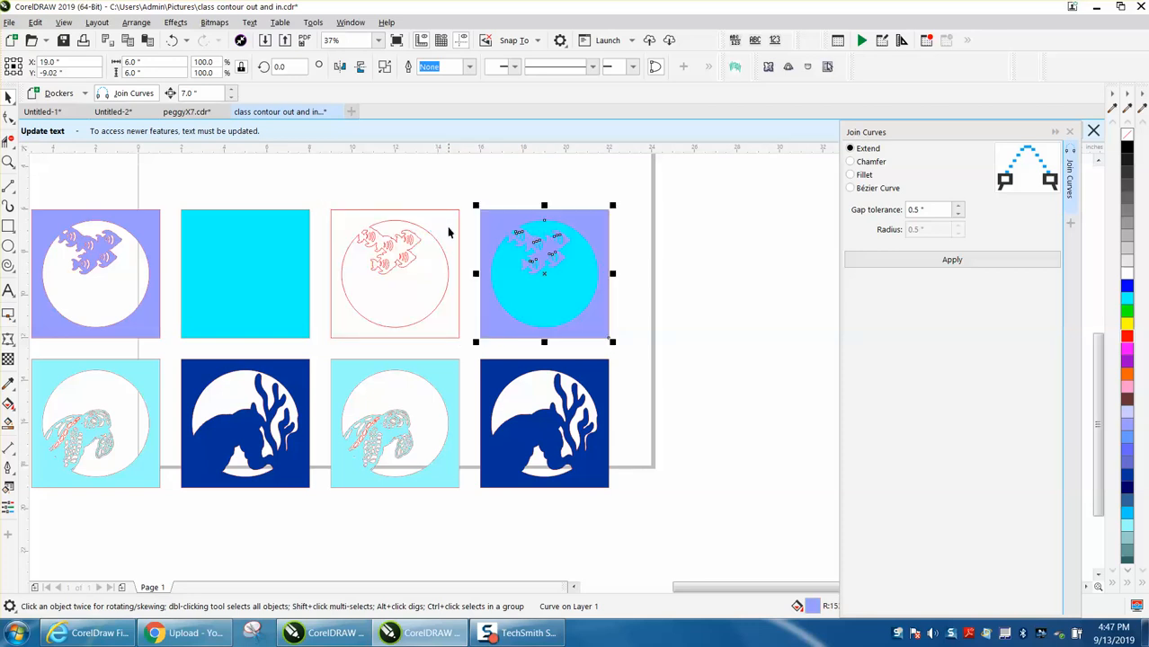
pyautogui.click(437, 380)
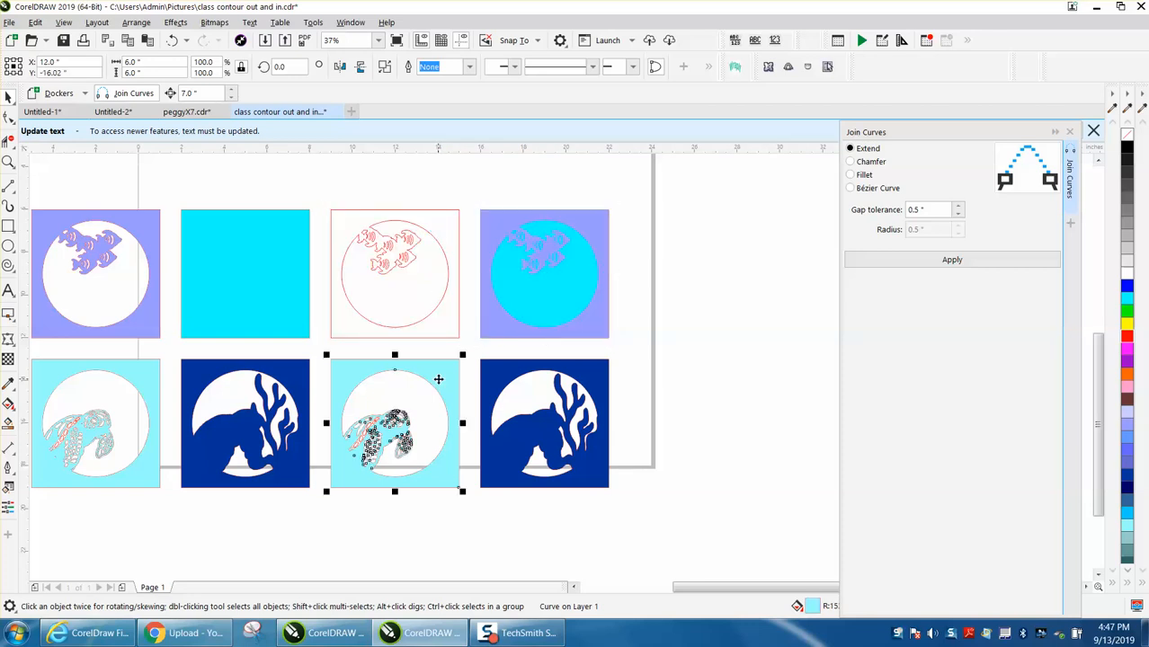
pyautogui.press('Up')
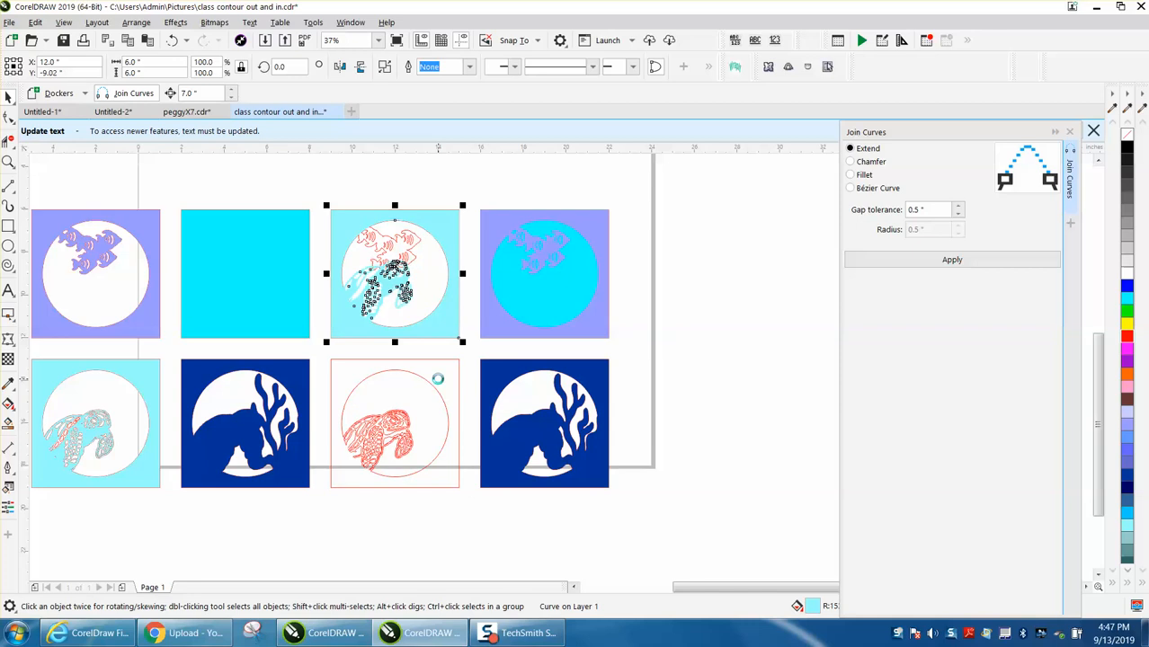
pyautogui.press('Down')
# Move the original dark blue coral fill 7 inches up onto the stack, and the light cyan turtle fill 7 inches right and 7 inches up over it
pyautogui.click(596, 382)
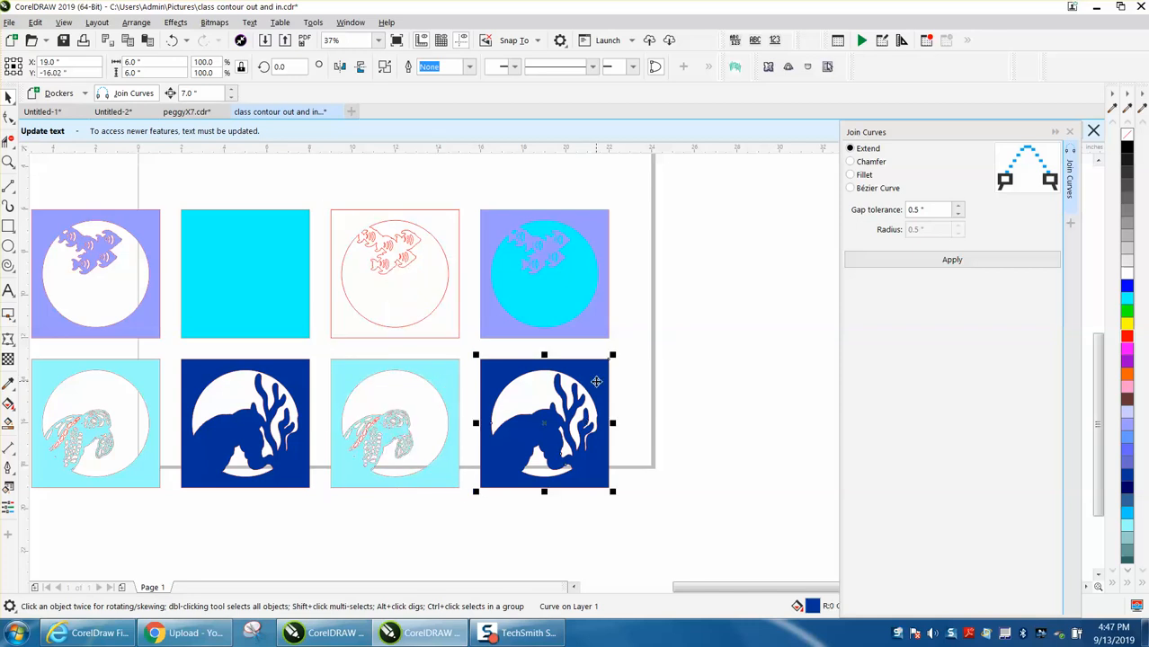
pyautogui.press('Up')
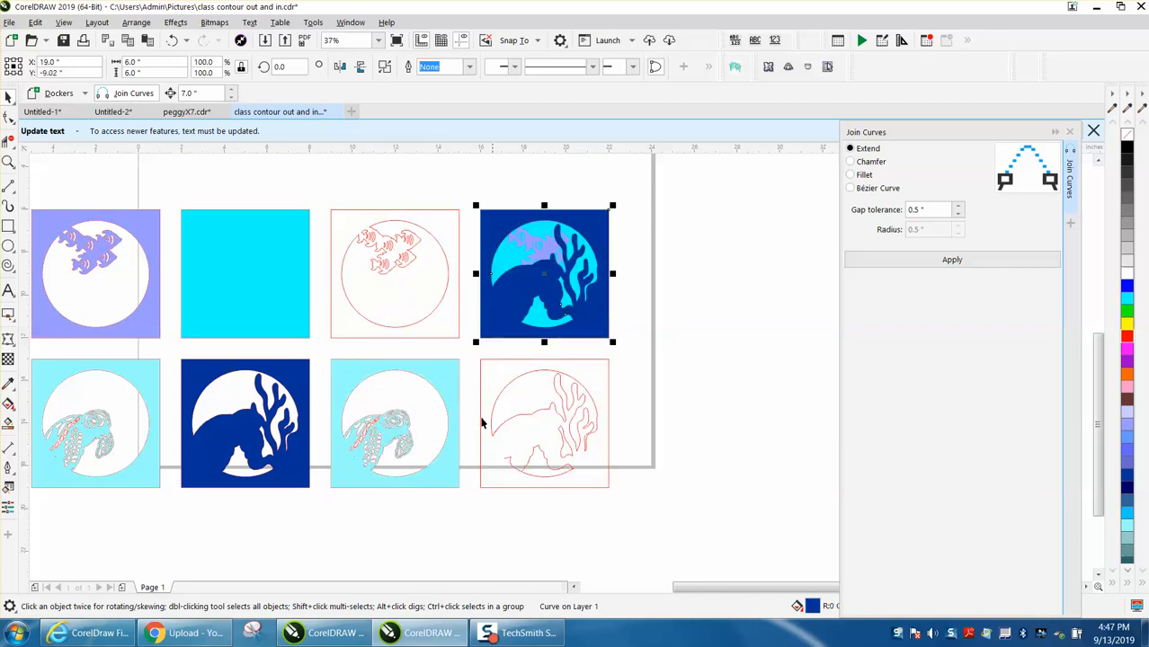
pyautogui.click(454, 399)
pyautogui.press('Right')
pyautogui.press('Up')
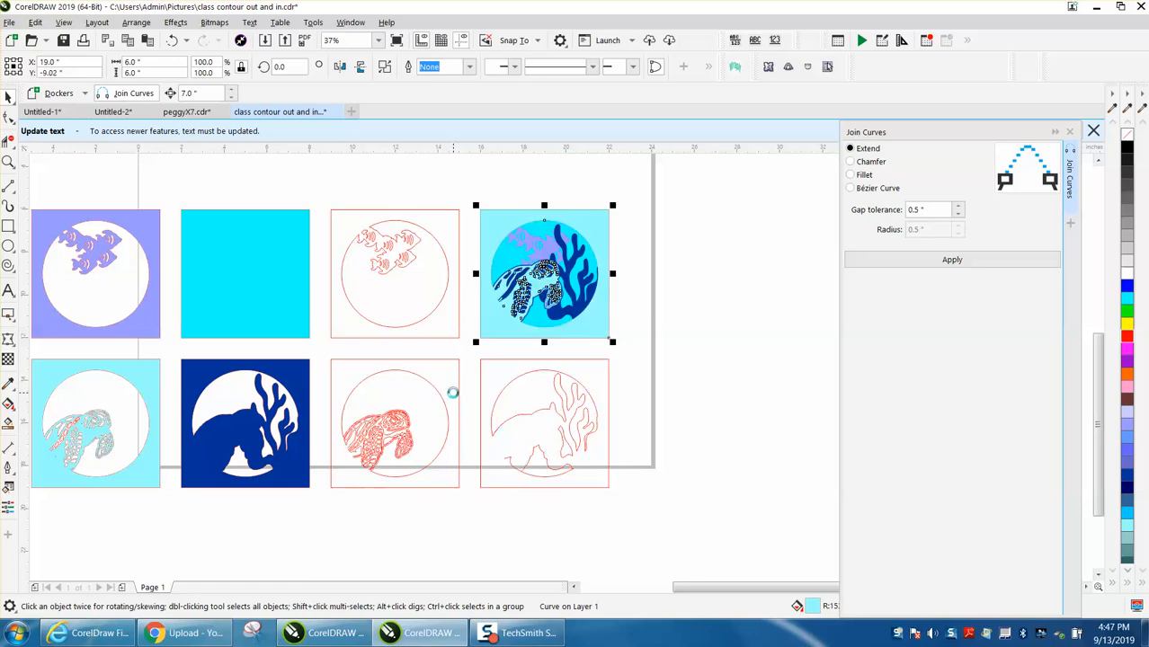
# Examine the stacked fish, coral and turtle design up close and select all of its overlapping layers together
pyautogui.click(8, 162)
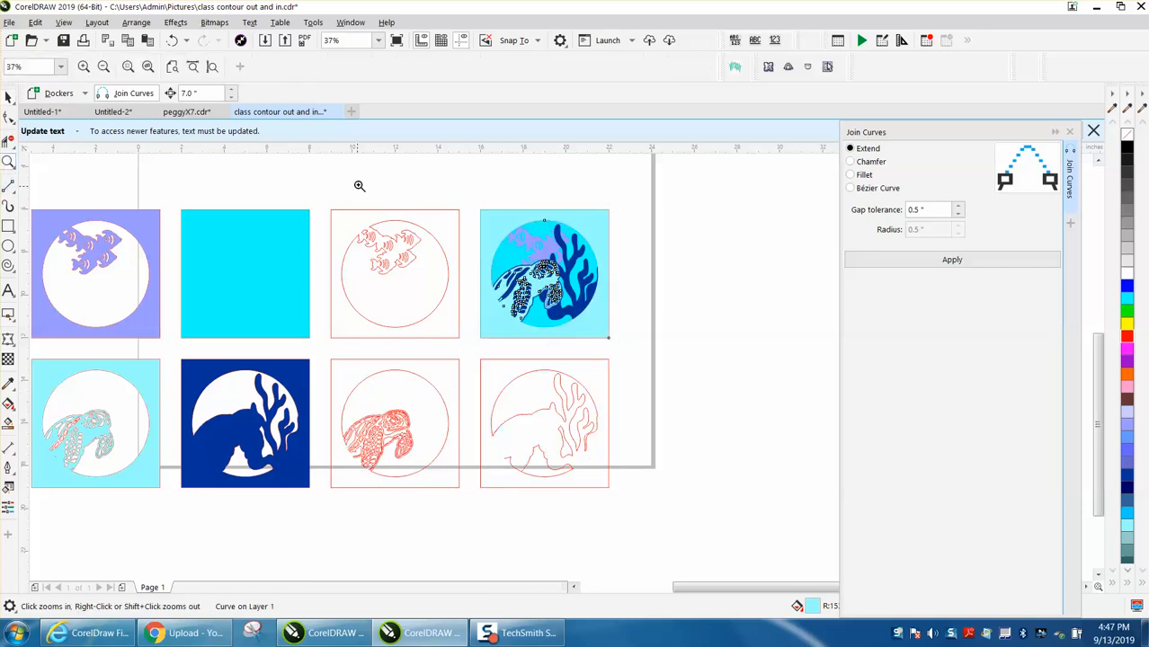
pyautogui.moveTo(440, 186); pyautogui.dragTo(726, 372)
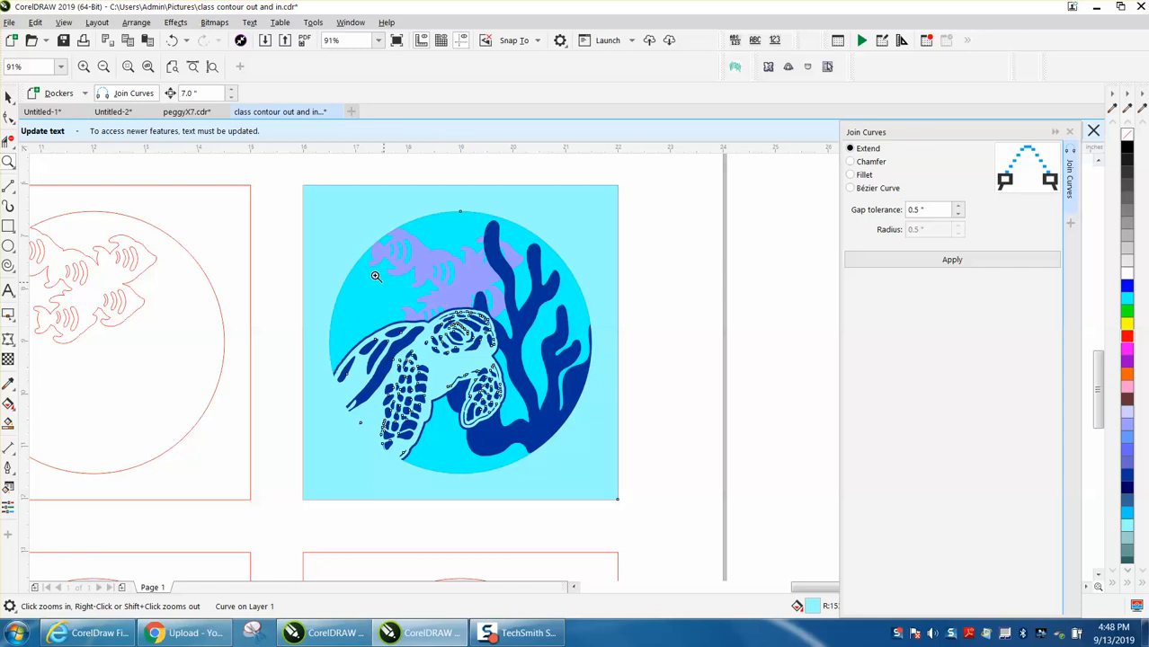
pyautogui.moveTo(310, 200); pyautogui.dragTo(611, 451)
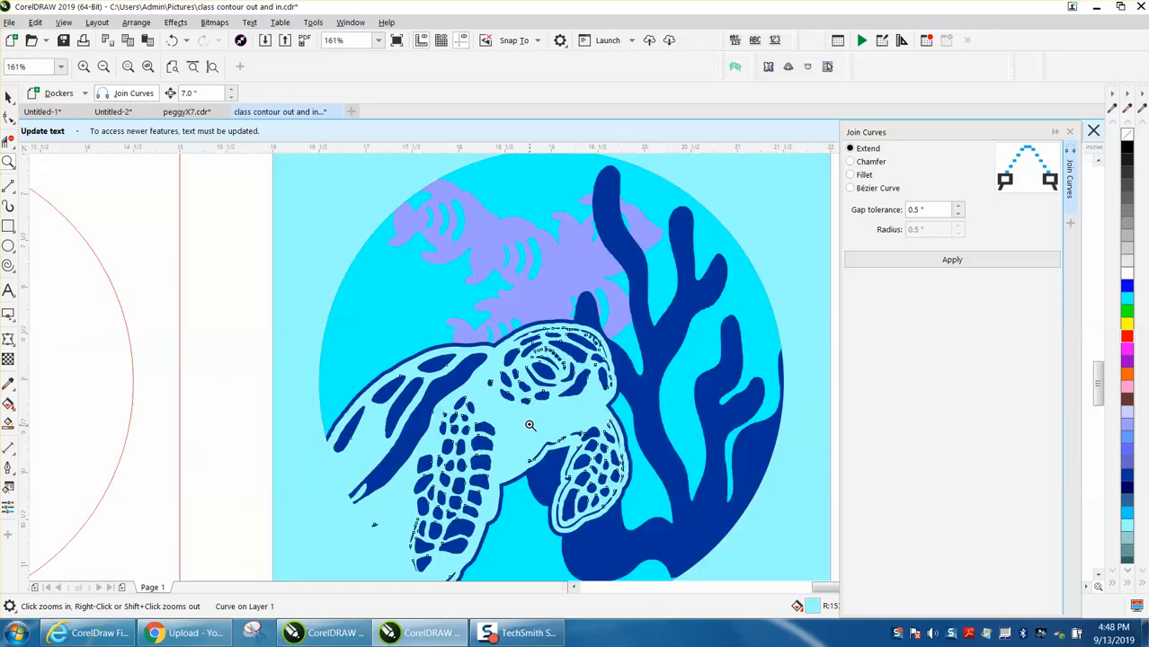
pyautogui.rightClick(522, 419)
pyautogui.click(8, 97)
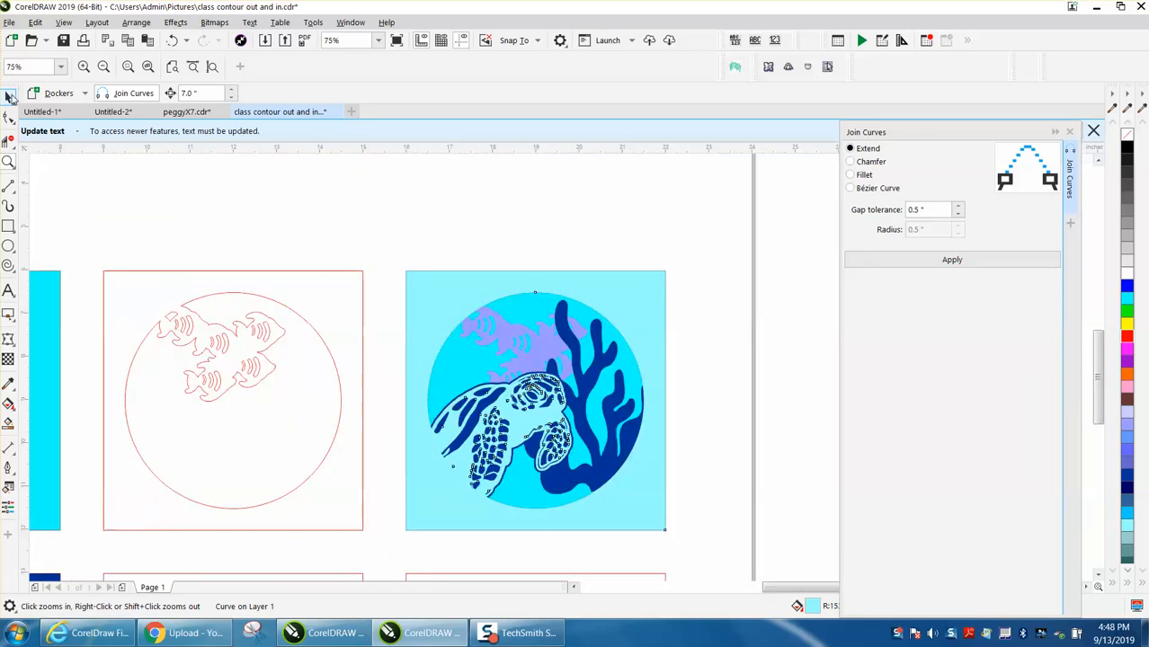
pyautogui.moveTo(403, 257); pyautogui.dragTo(719, 526)
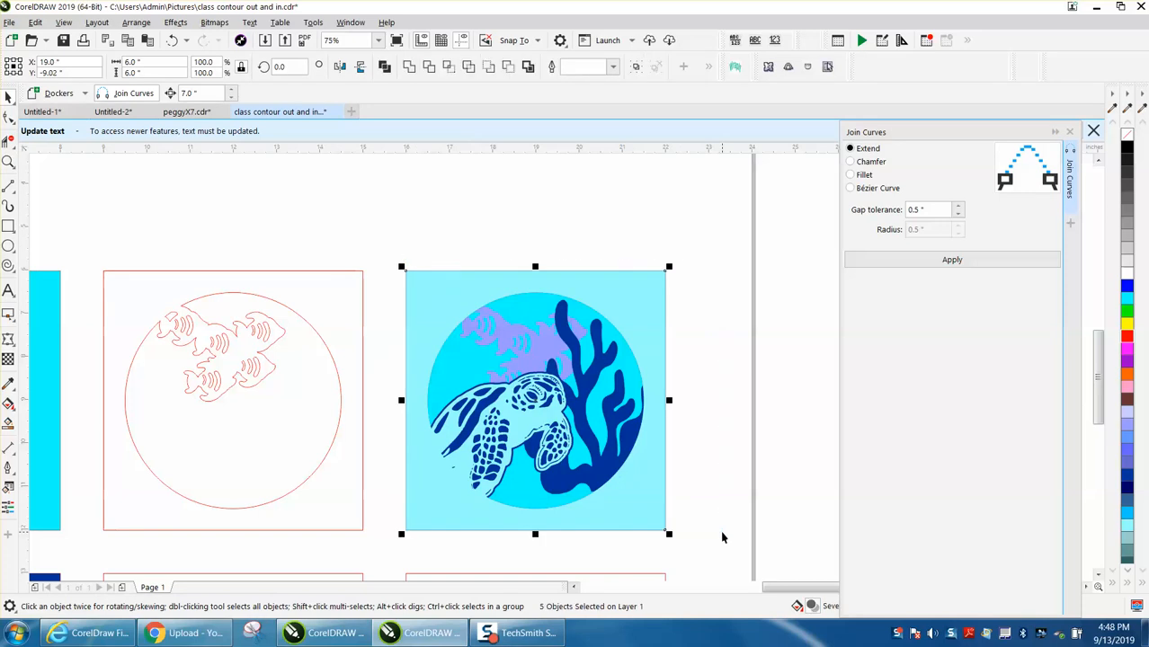
pyautogui.scroll(-4, 306, 355)
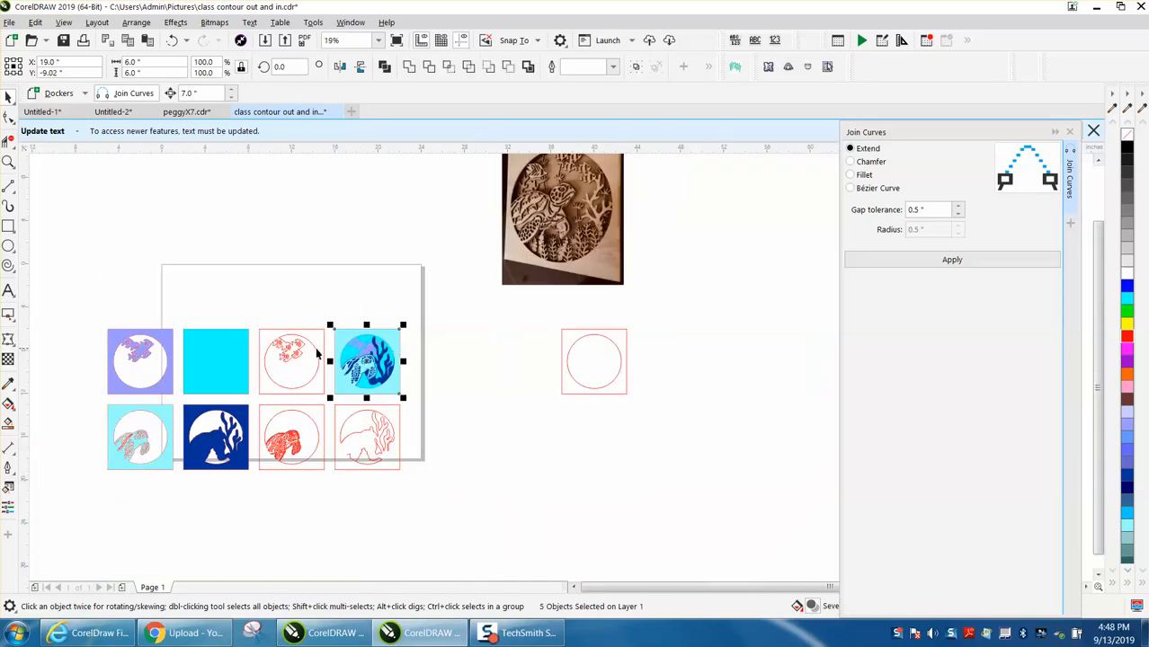